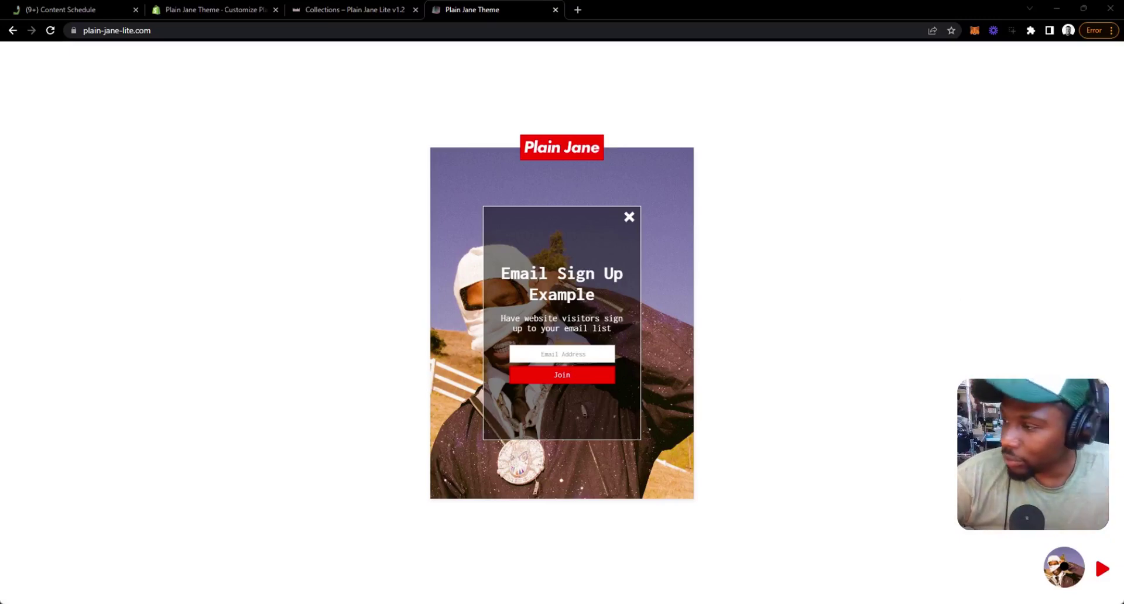
Step: Switch to the 'Plain Jane Theme · Customize' tab to bring up the theme editor
key("ctrl+2")
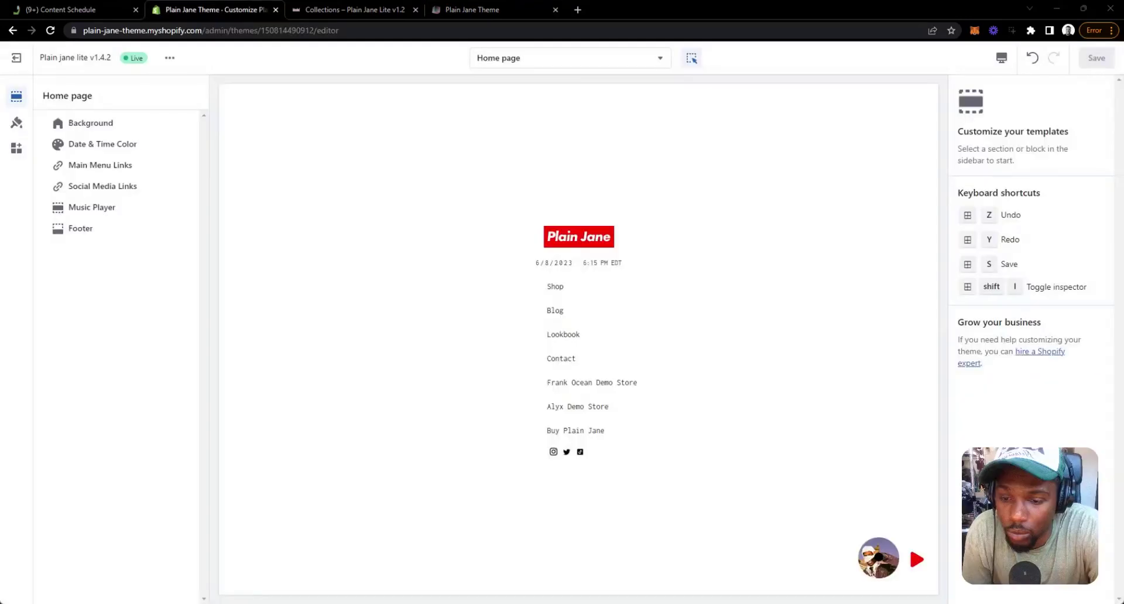
Step: Open the Theme settings panel from the paintbrush icon in the left sidebar
left_click(16, 124)
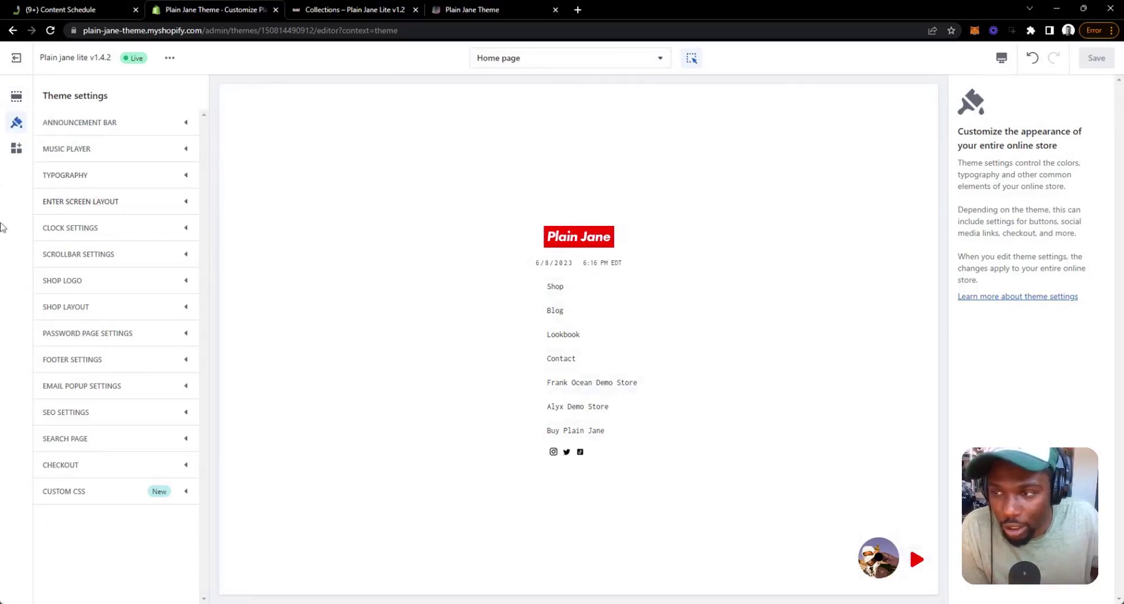
Step: Expand Email Popup Settings and browse its visibility, image, text and colour options
left_click(71, 387)
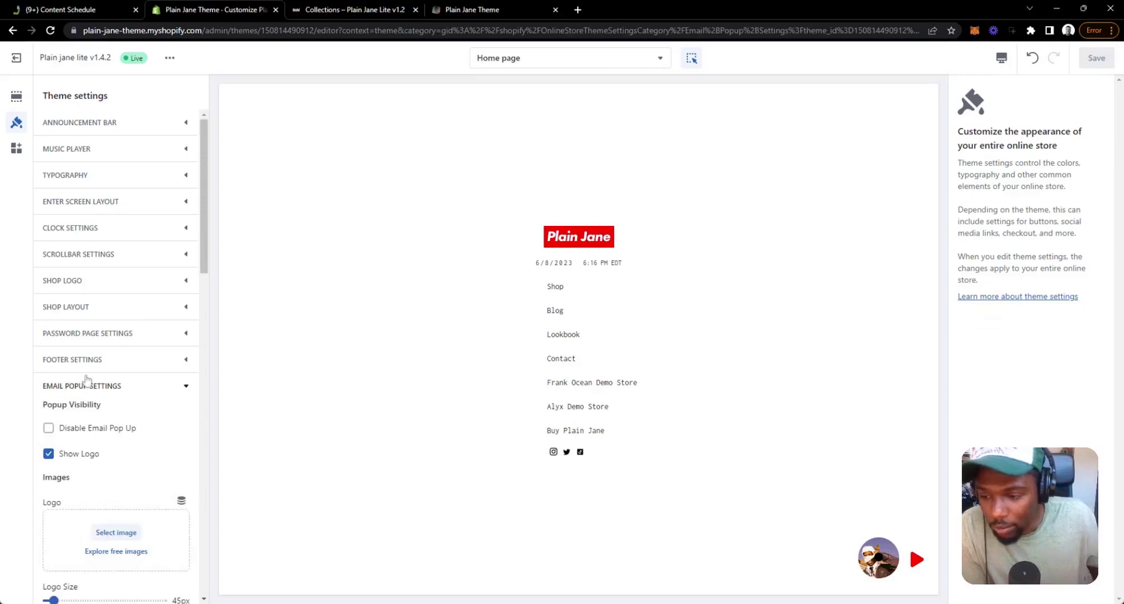
scroll(70, 363, "down", 5)
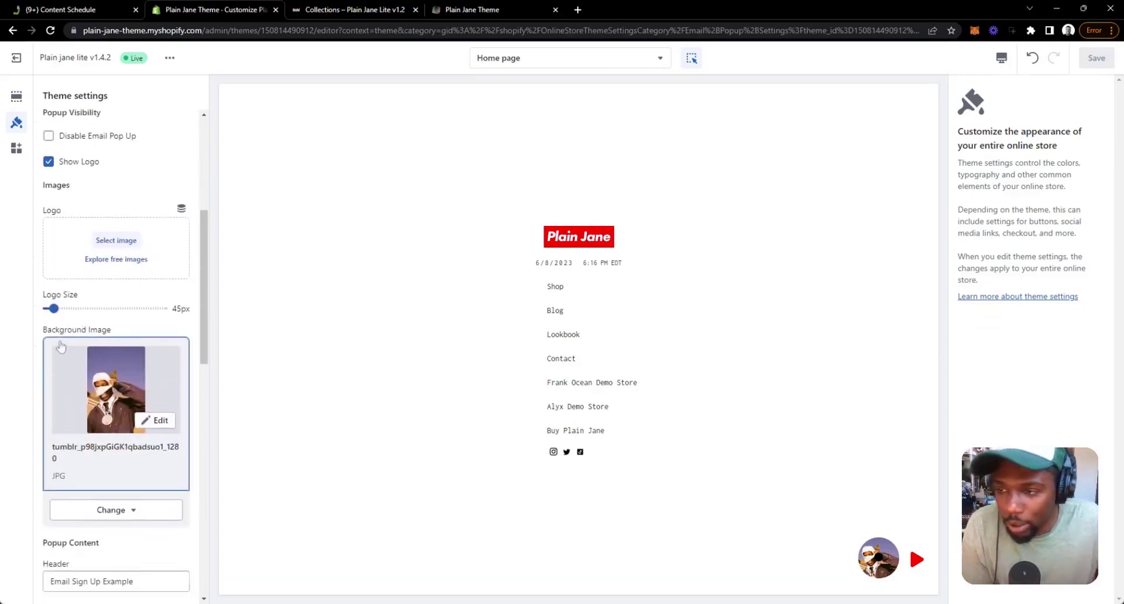
scroll(61, 345, "up", 1)
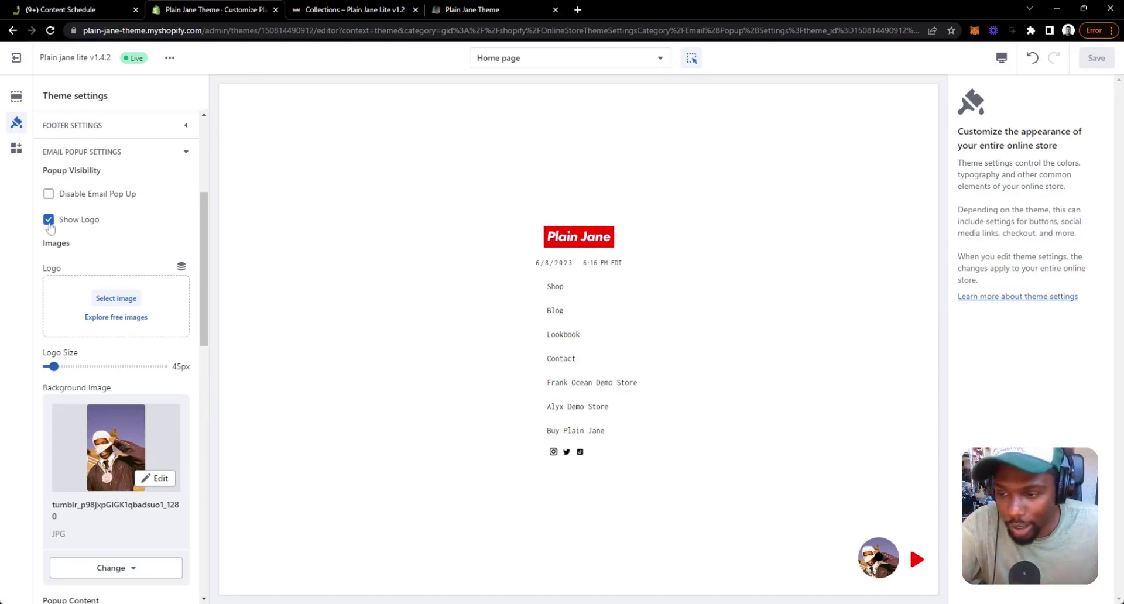
scroll(103, 333, "down", 2)
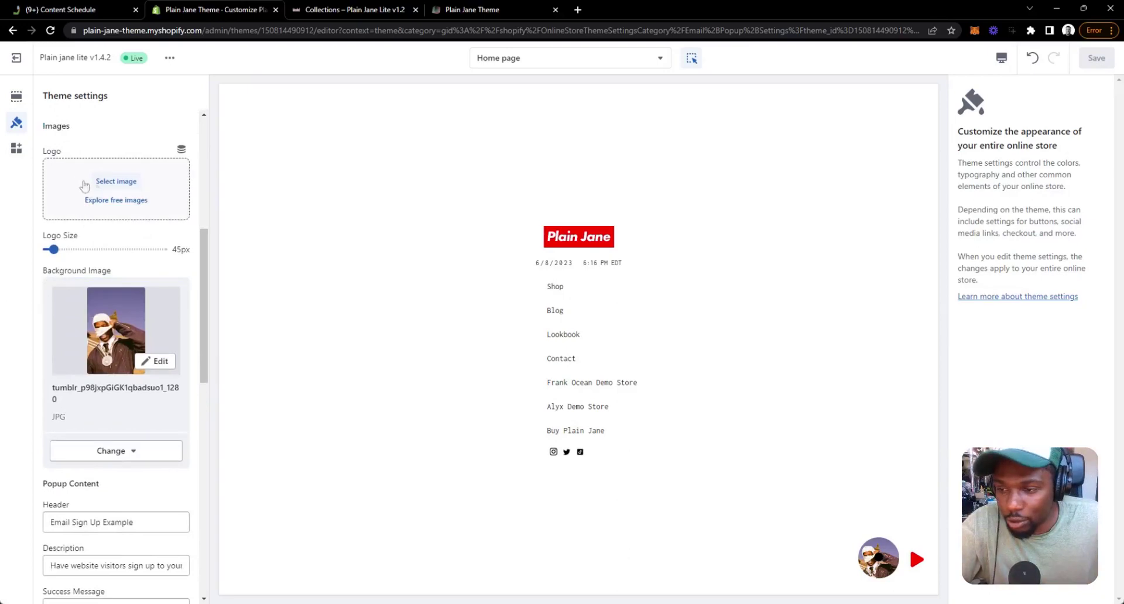
scroll(99, 240, "up", 1)
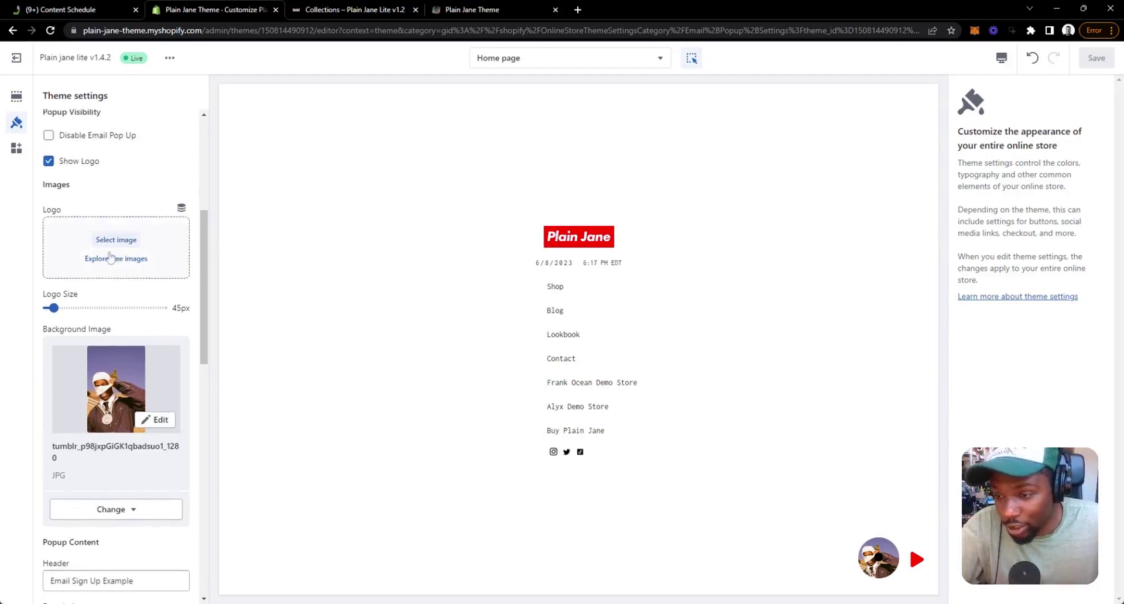
scroll(120, 275, "down", 2)
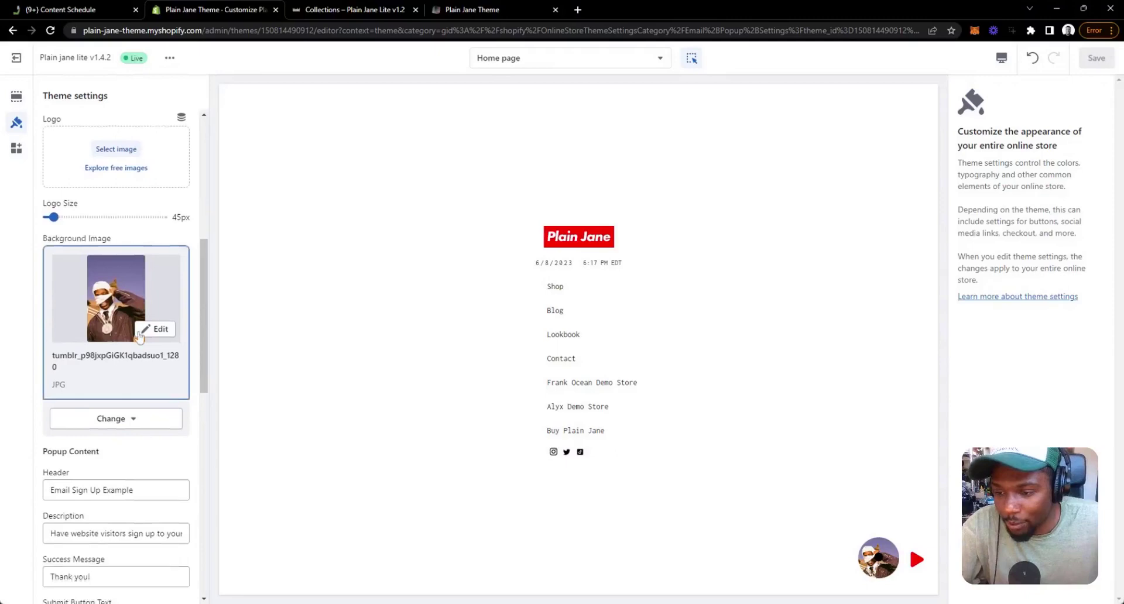
scroll(156, 360, "down", 3)
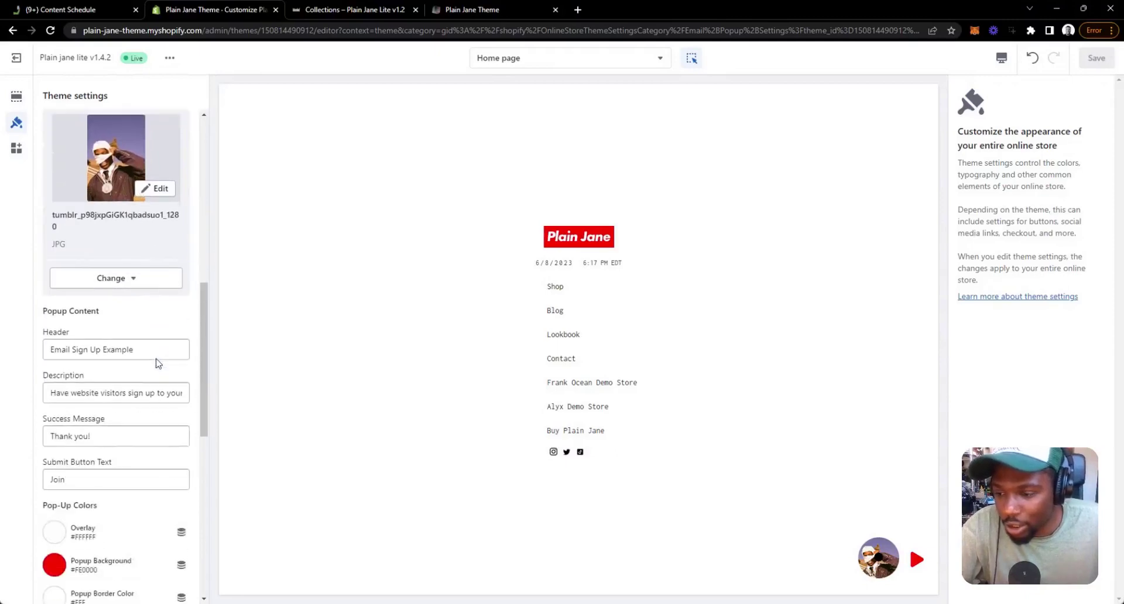
scroll(140, 352, "down", 1)
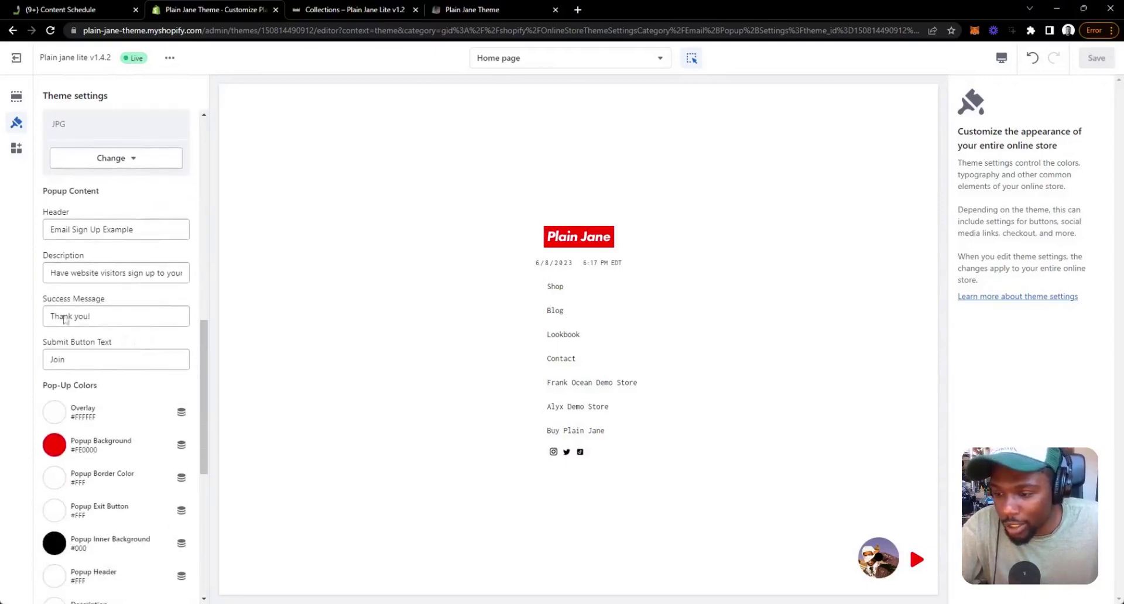
scroll(130, 360, "up", 1)
scroll(120, 391, "up", 9)
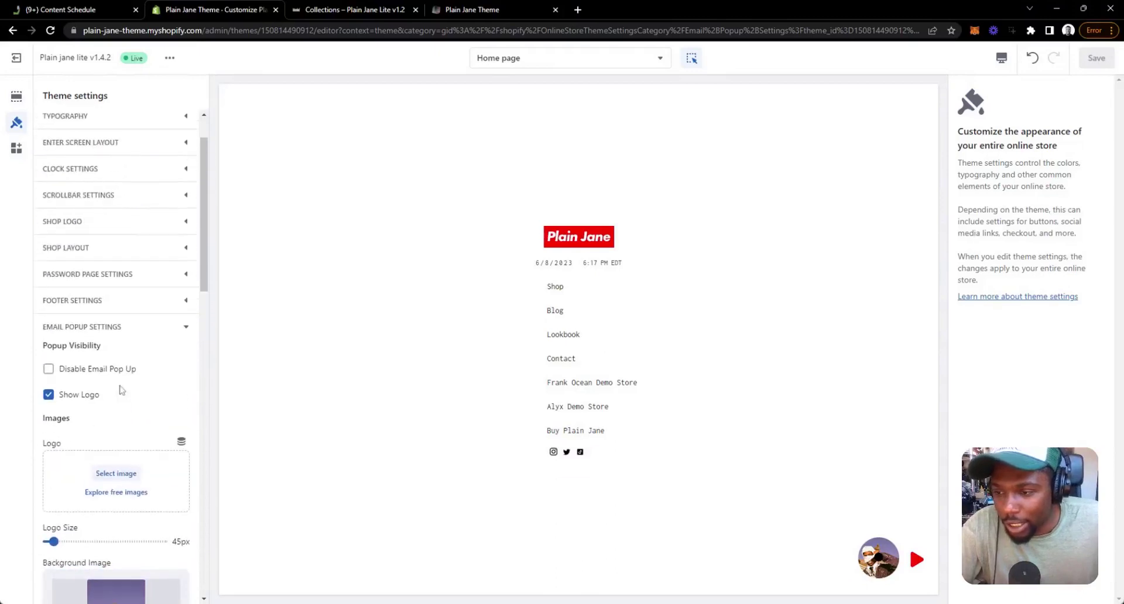
scroll(79, 479, "down", 4)
scroll(81, 486, "down", 2)
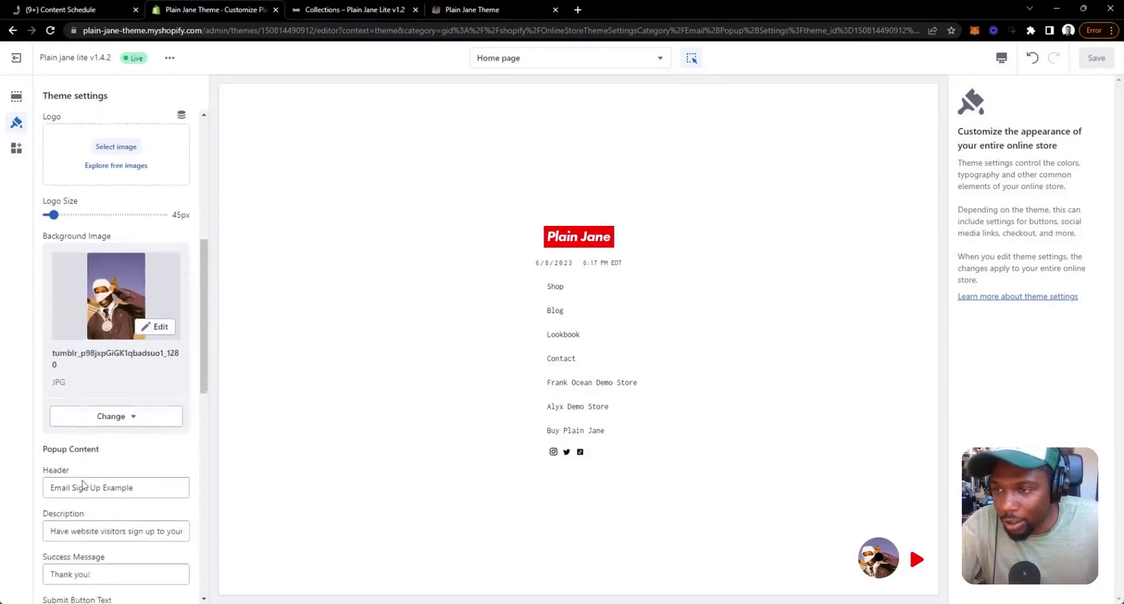
scroll(83, 484, "up", 3)
scroll(82, 484, "down", 1)
scroll(83, 484, "up", 1)
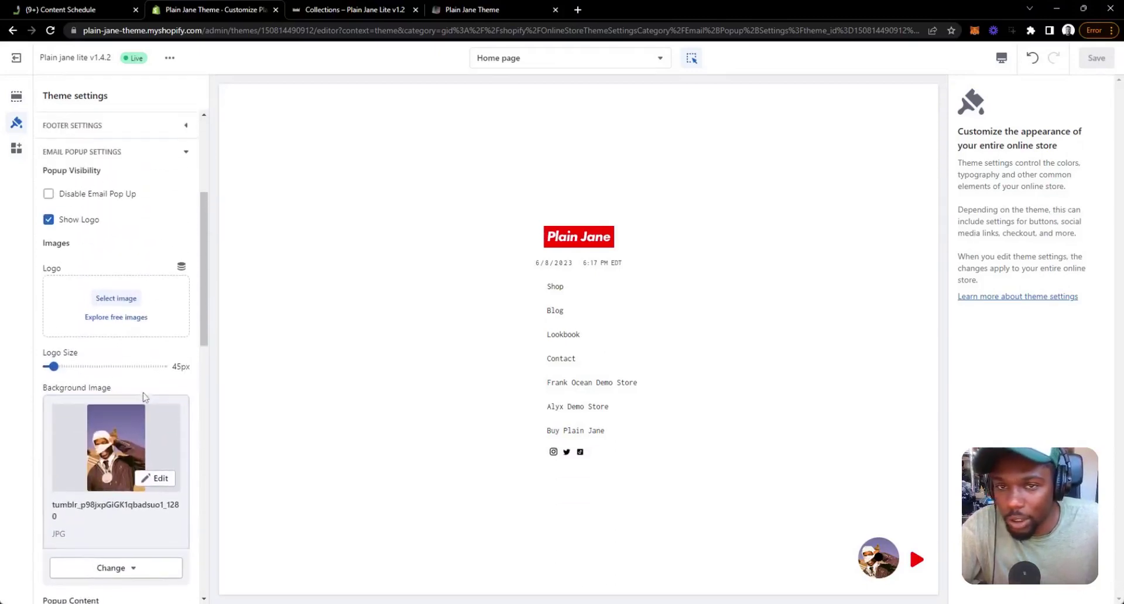
left_click(503, 11)
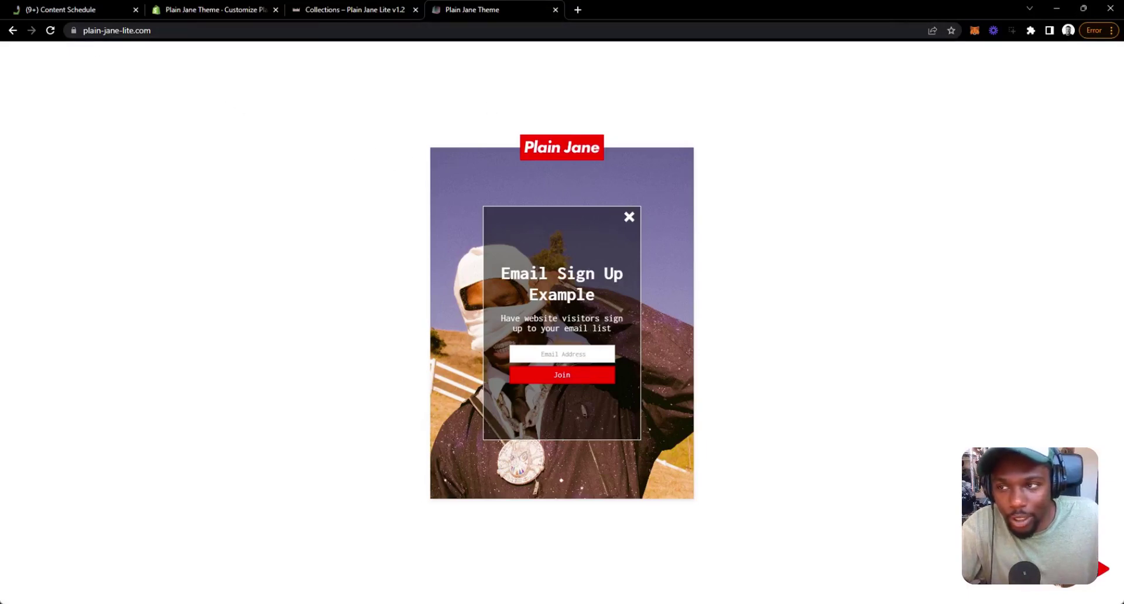
Step: Change the popup's Submit Button Text from 'Join' to 'Sign Up'
left_click(222, 9)
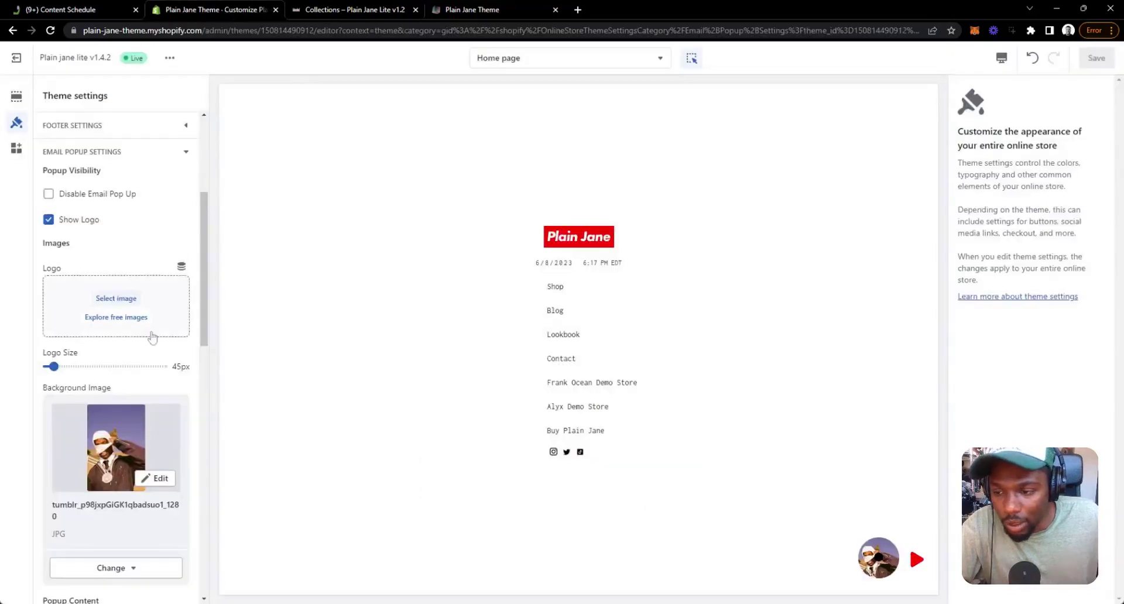
scroll(149, 385, "down", 2)
scroll(149, 384, "down", 4)
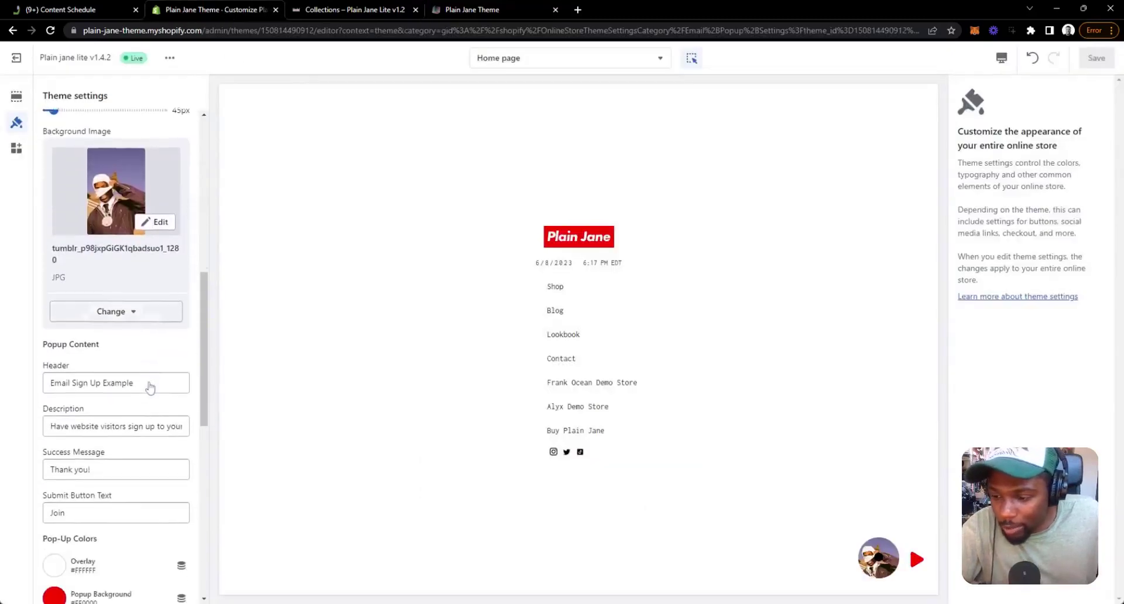
scroll(48, 321, "down", 1)
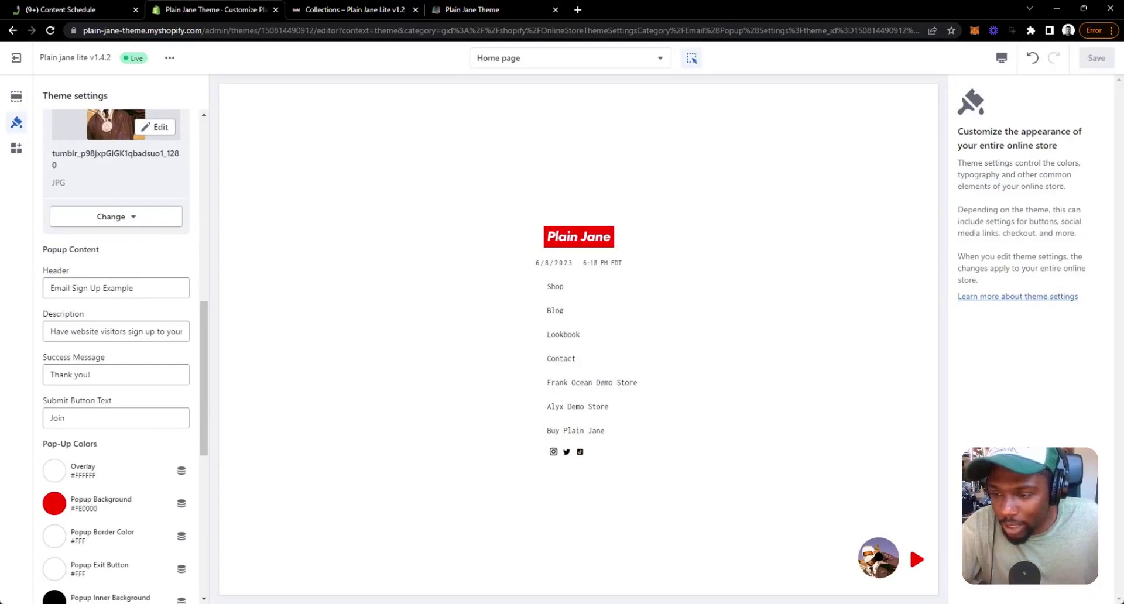
scroll(59, 253, "down", 1)
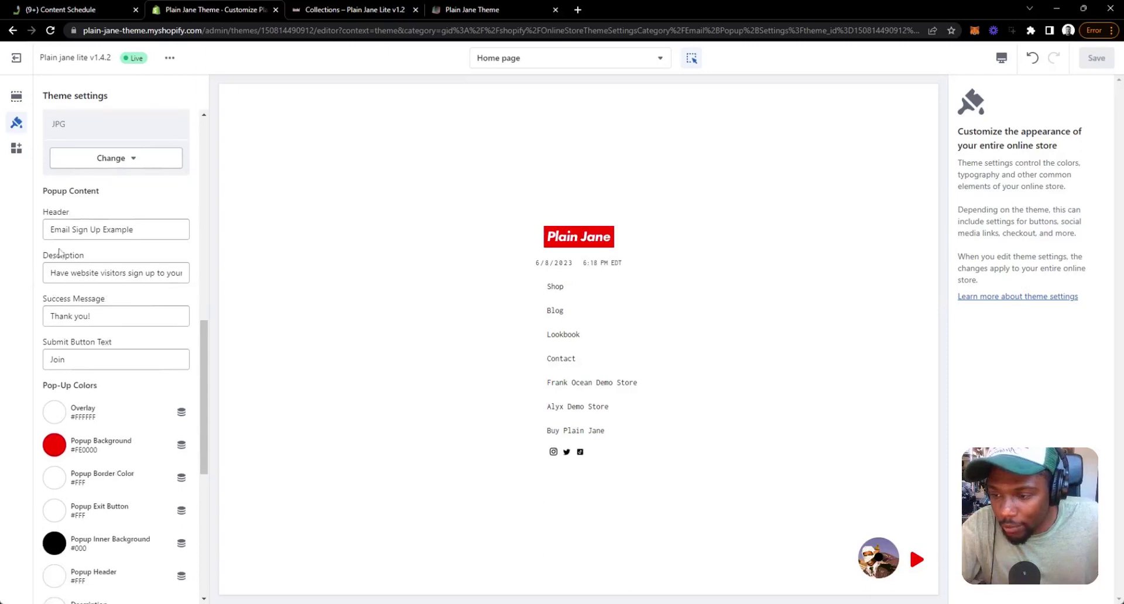
scroll(129, 390, "up", 1)
left_click(129, 401)
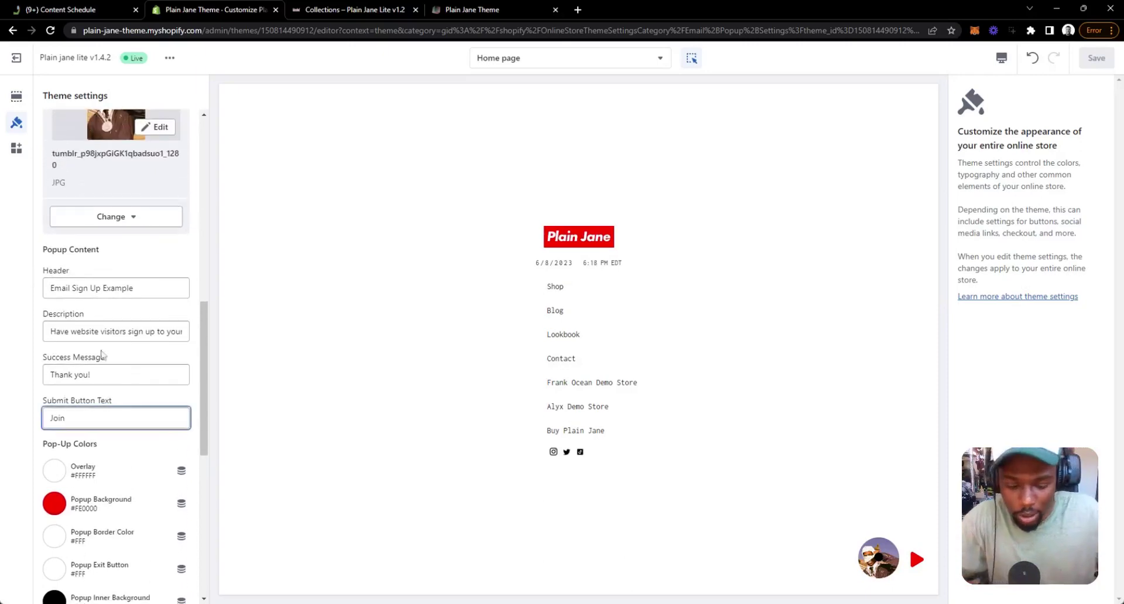
key("BackSpace")
key("BackSpace")
key("BackSpace")
key("BackSpace")
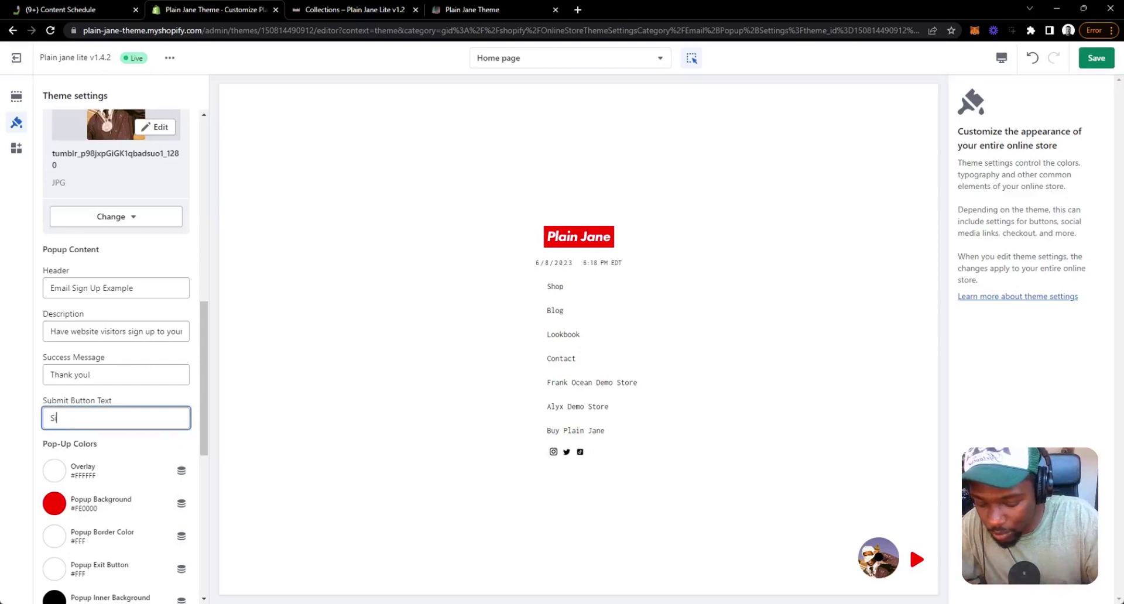
type("U")
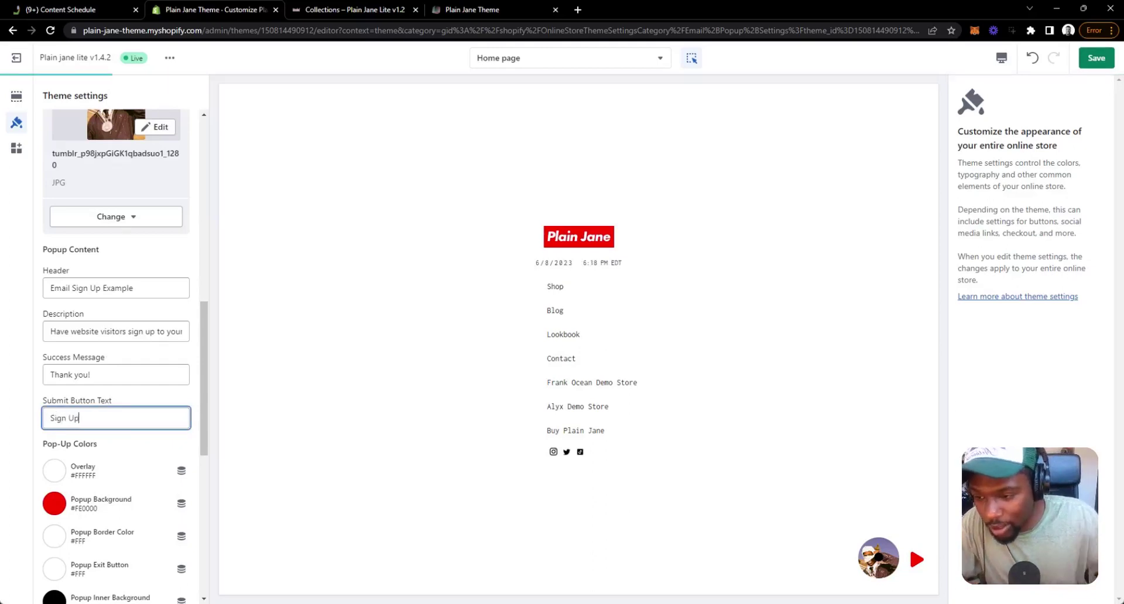
type("p")
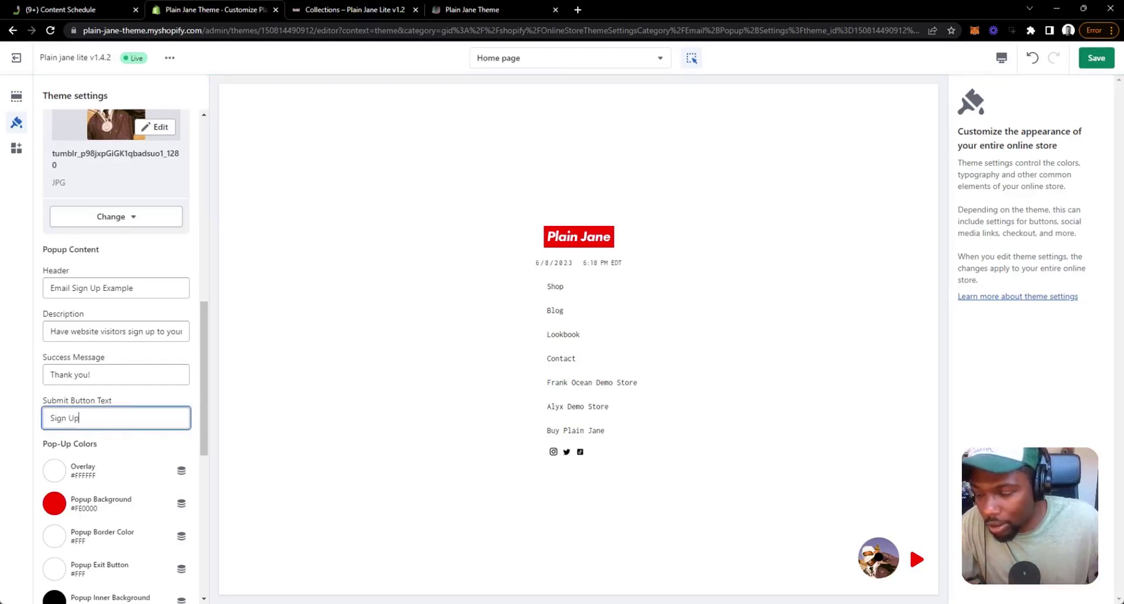
Step: Set the popup header to 'Email Sign Up!' and the description to 'Testing'
left_click(165, 287)
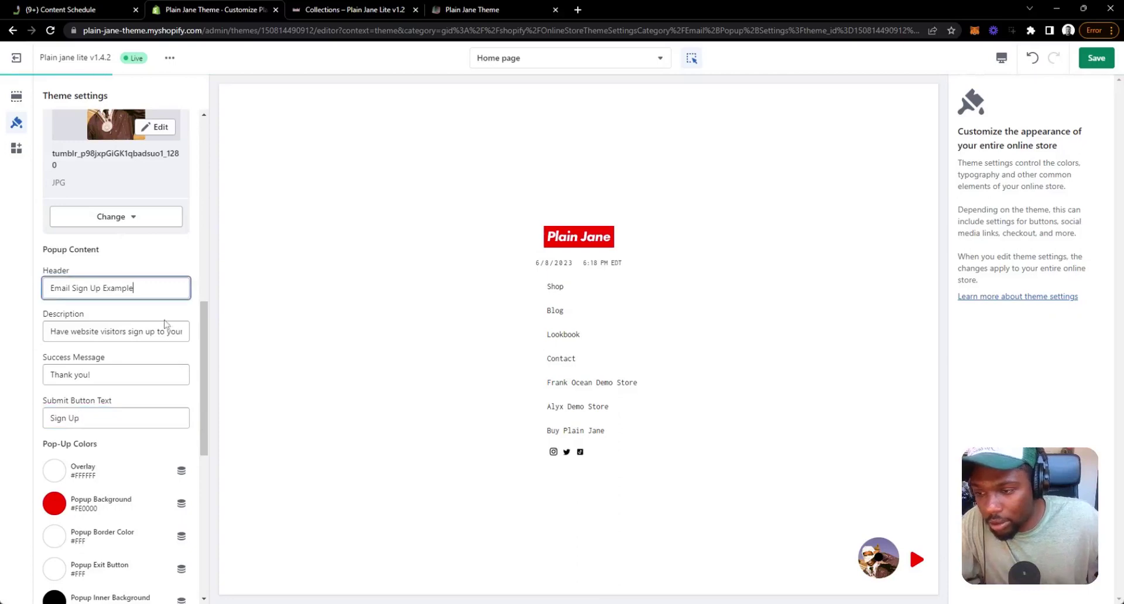
key("BackSpace")
key("BackSpace")
key("BackSpace")
key("BackSpace")
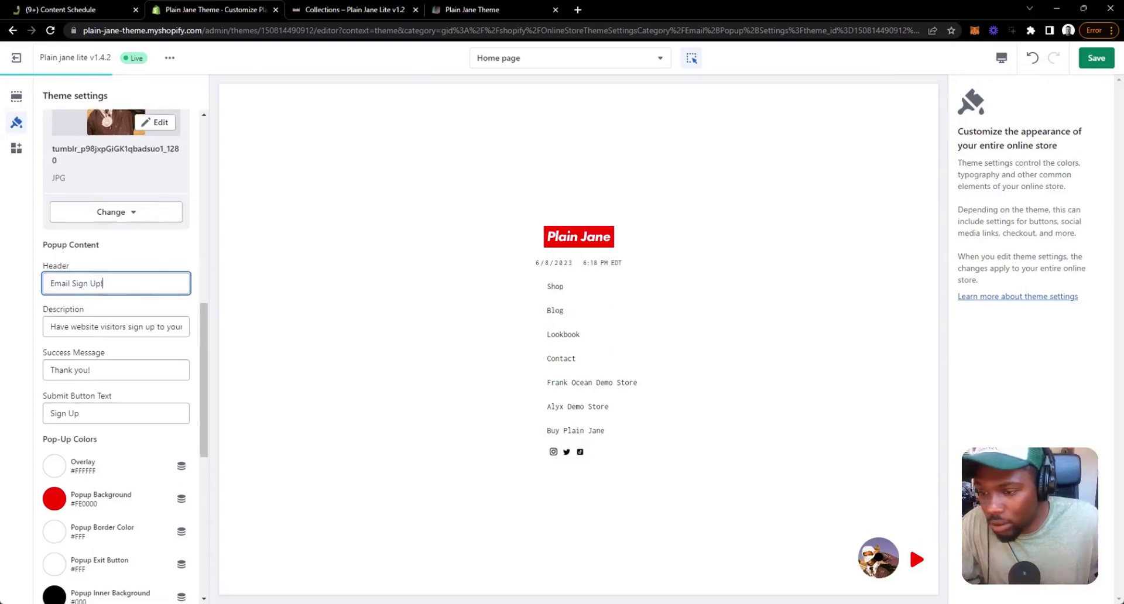
key("Tab")
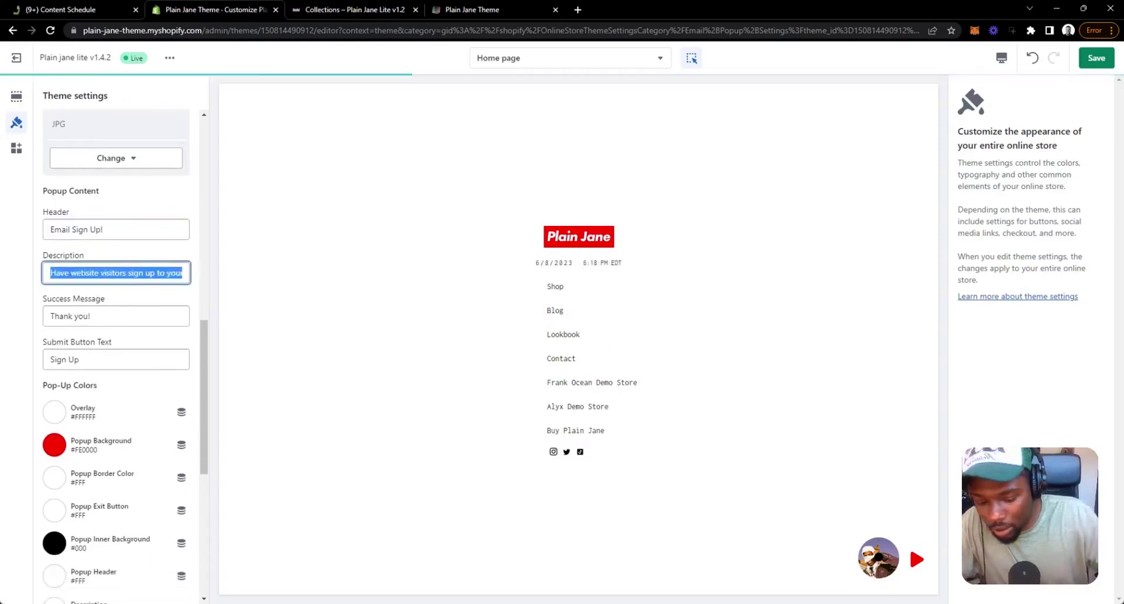
type("Testing")
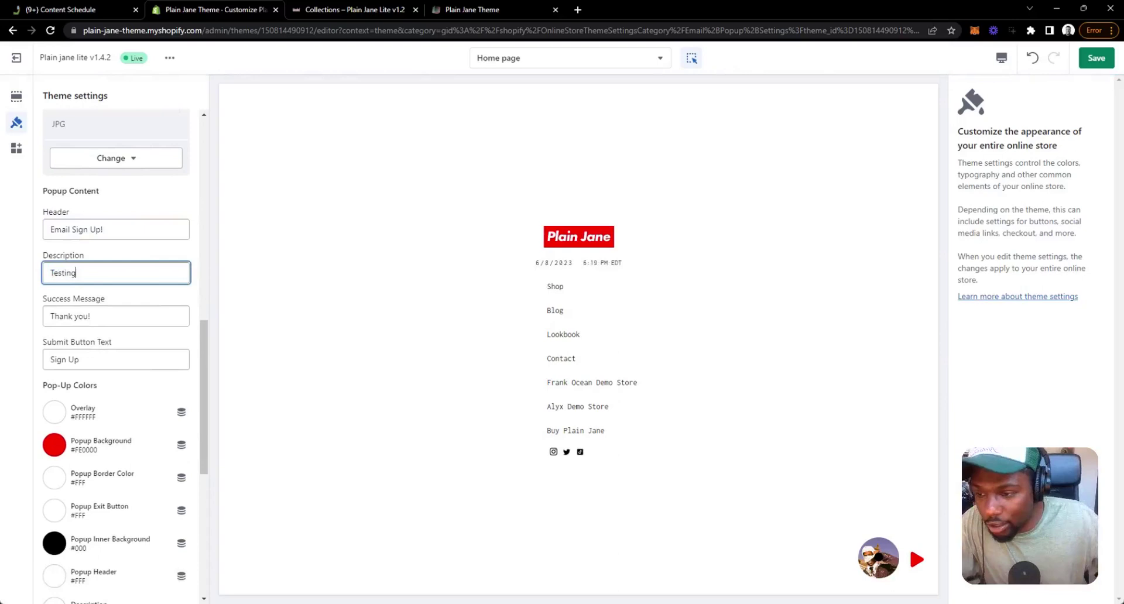
scroll(143, 359, "down", 2)
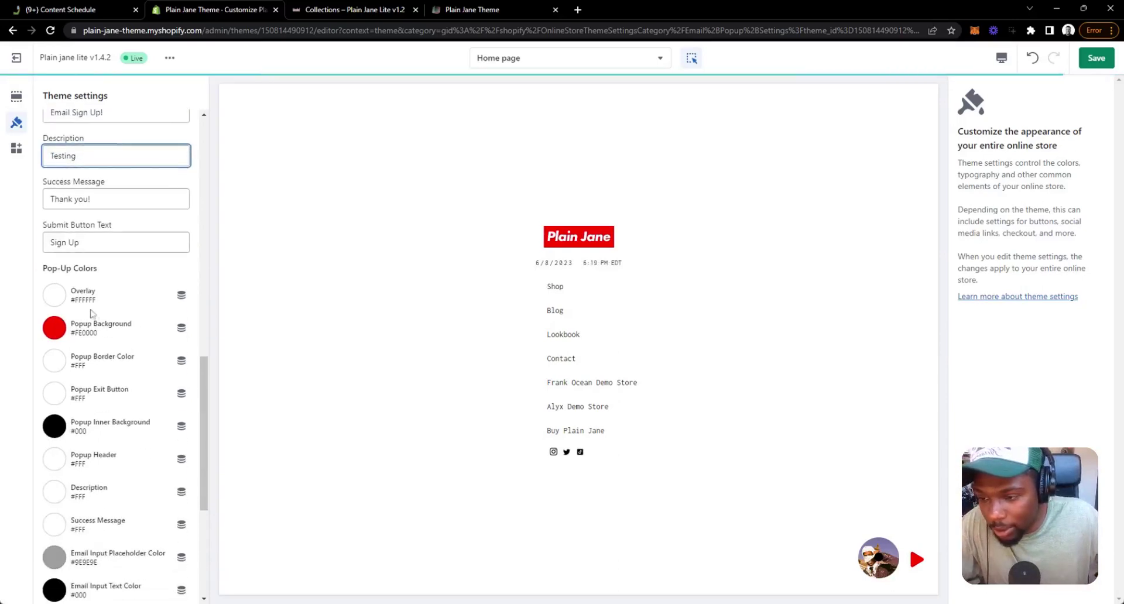
scroll(129, 319, "down", 1)
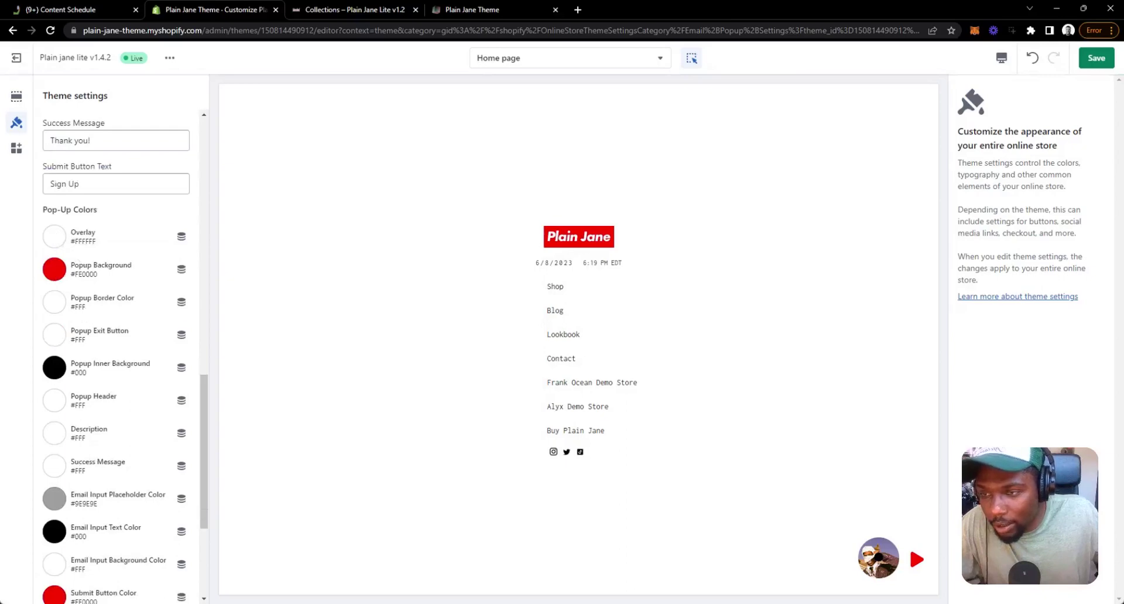
Step: Set the popup Overlay colour to red #FF0000
left_click(467, 9)
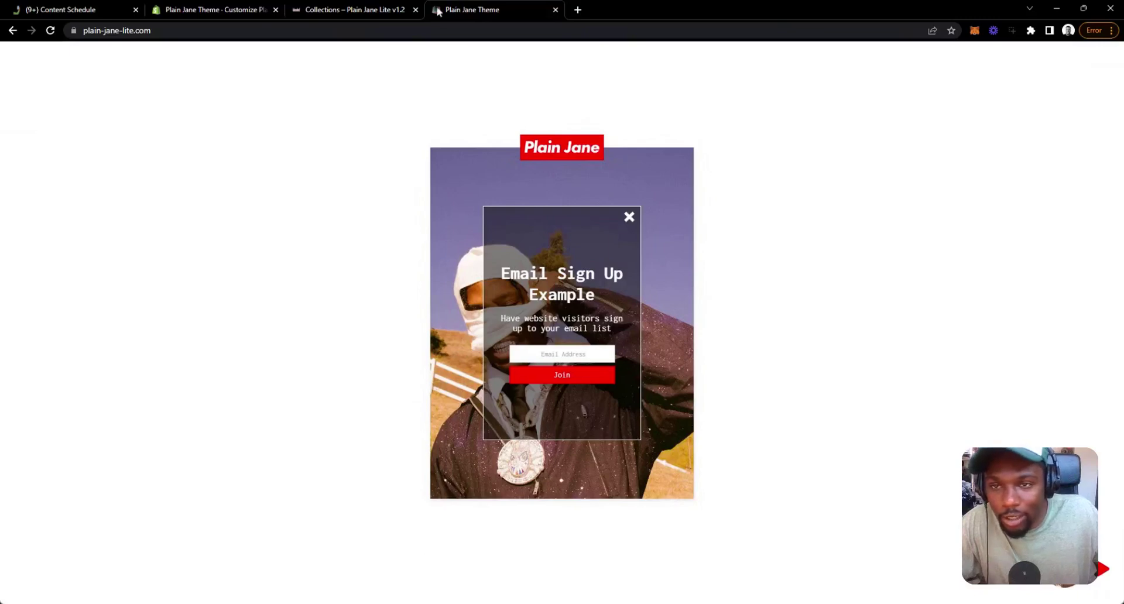
left_click(228, 8)
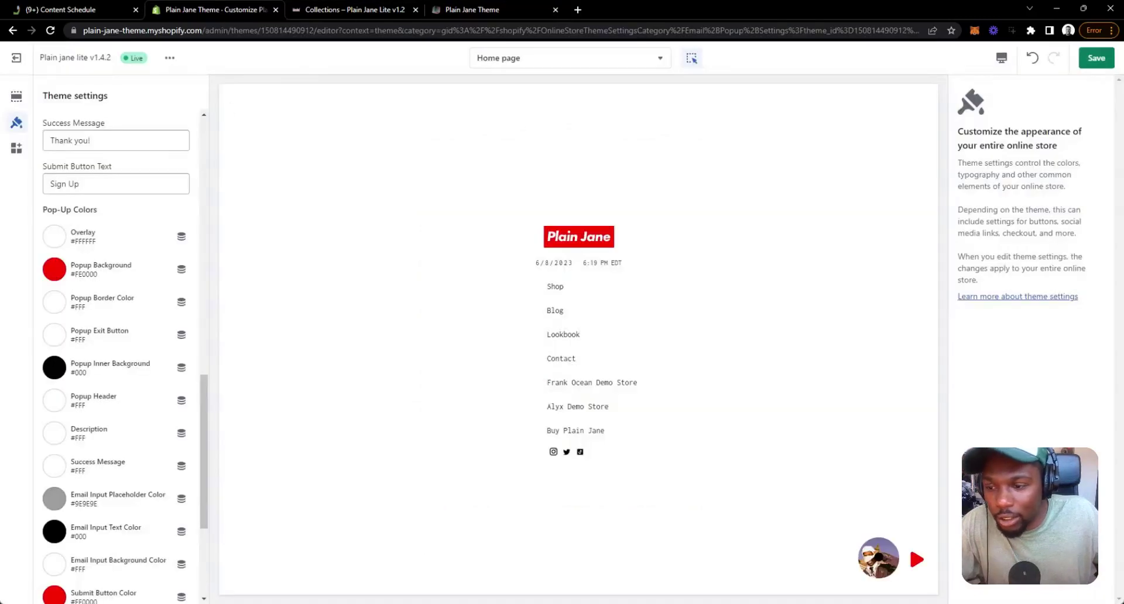
left_click(52, 237)
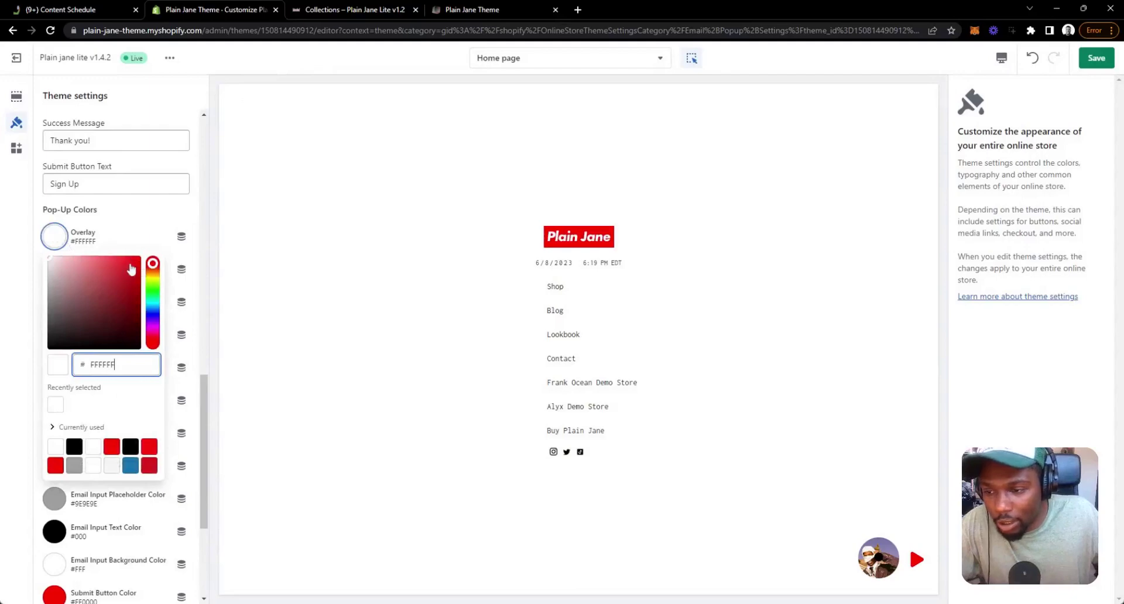
left_click_drag(131, 270, 150, 249)
left_click(148, 226)
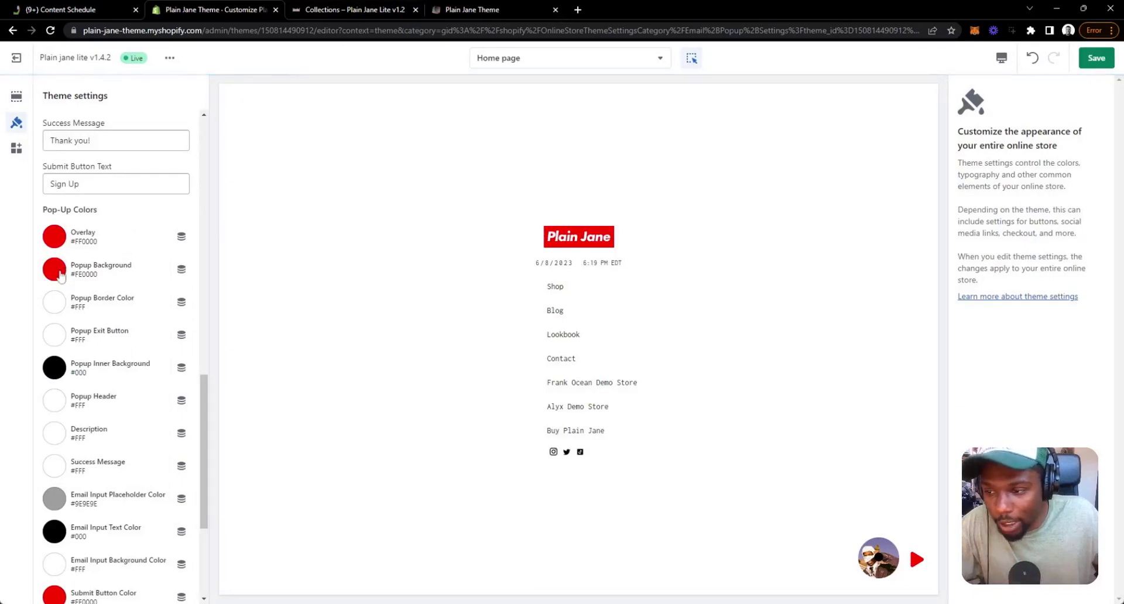
Step: View the popup on the live storefront
scroll(61, 276, "down", 1)
scroll(61, 276, "up", 1)
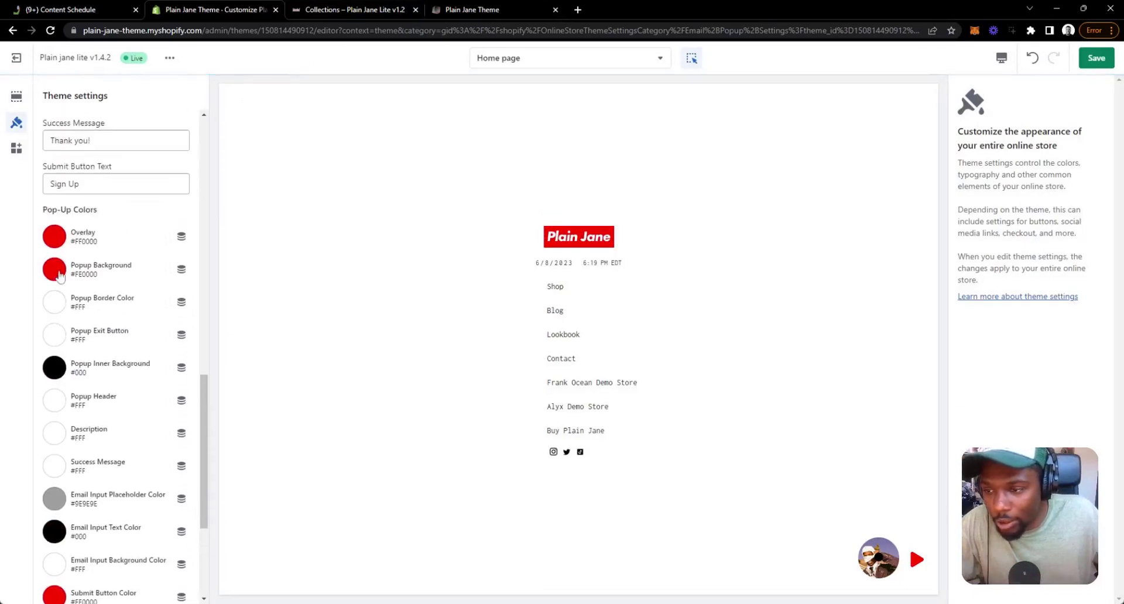
left_click(452, 12)
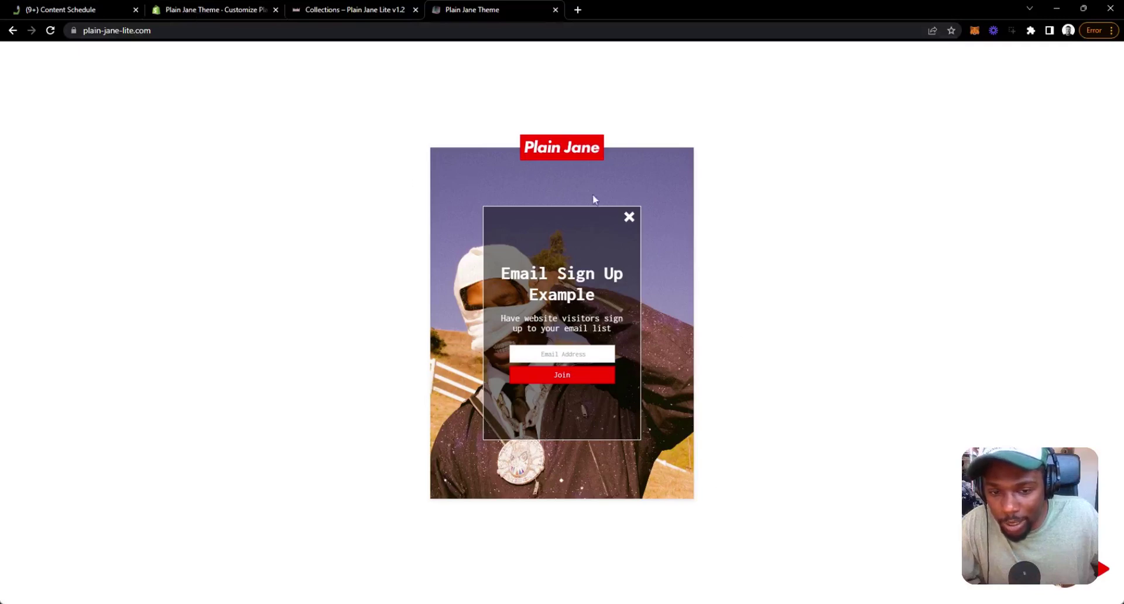
Step: Set the Popup Background colour to black #000000
left_click(228, 11)
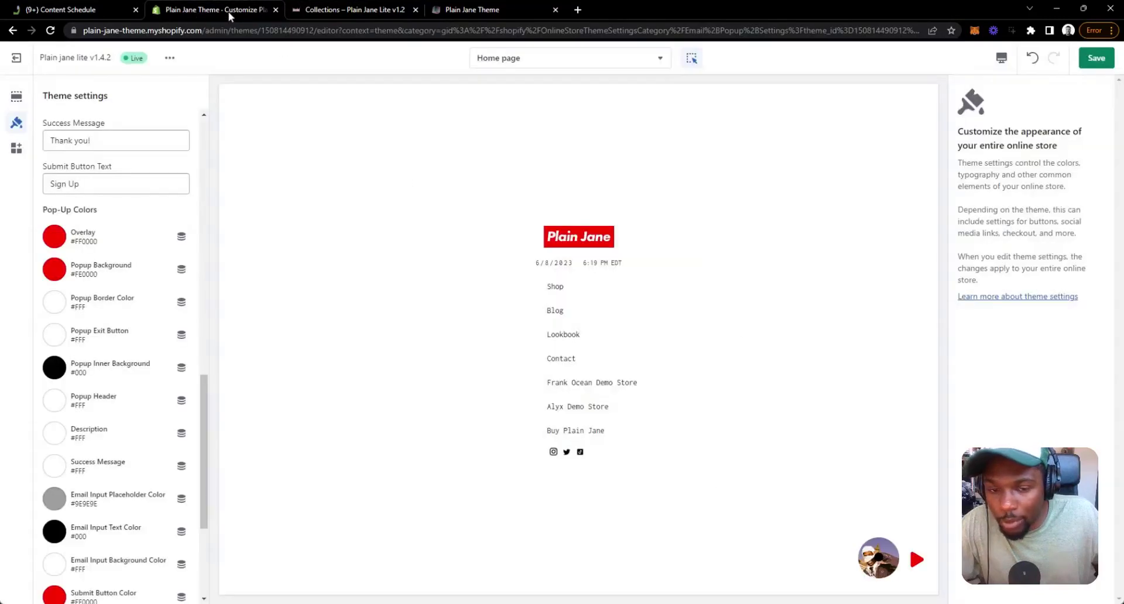
left_click(55, 269)
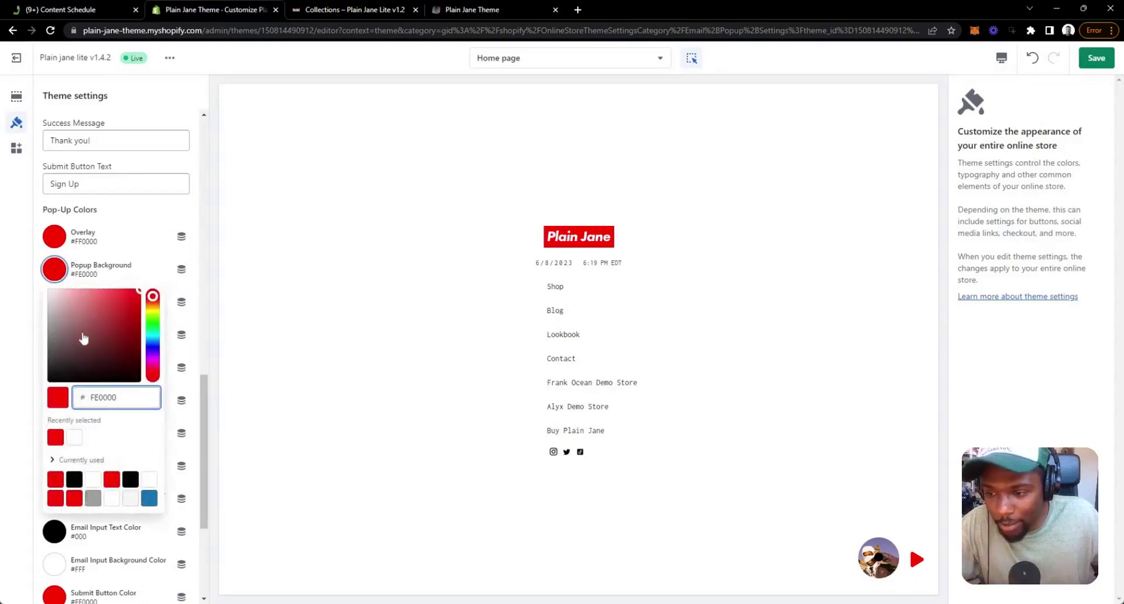
left_click_drag(82, 339, 19, 422)
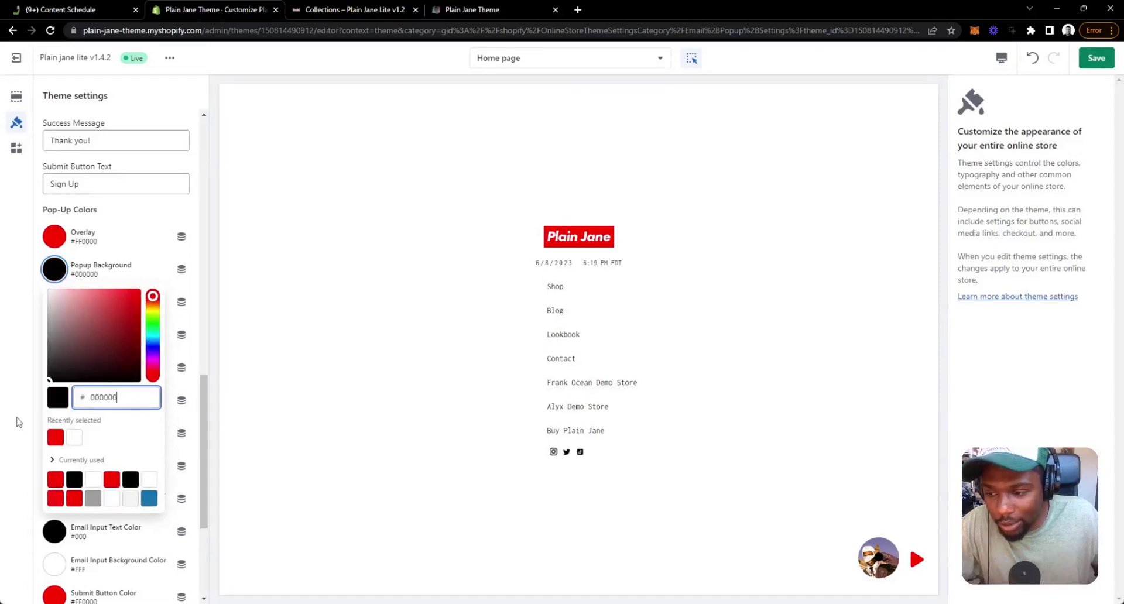
left_click(20, 421)
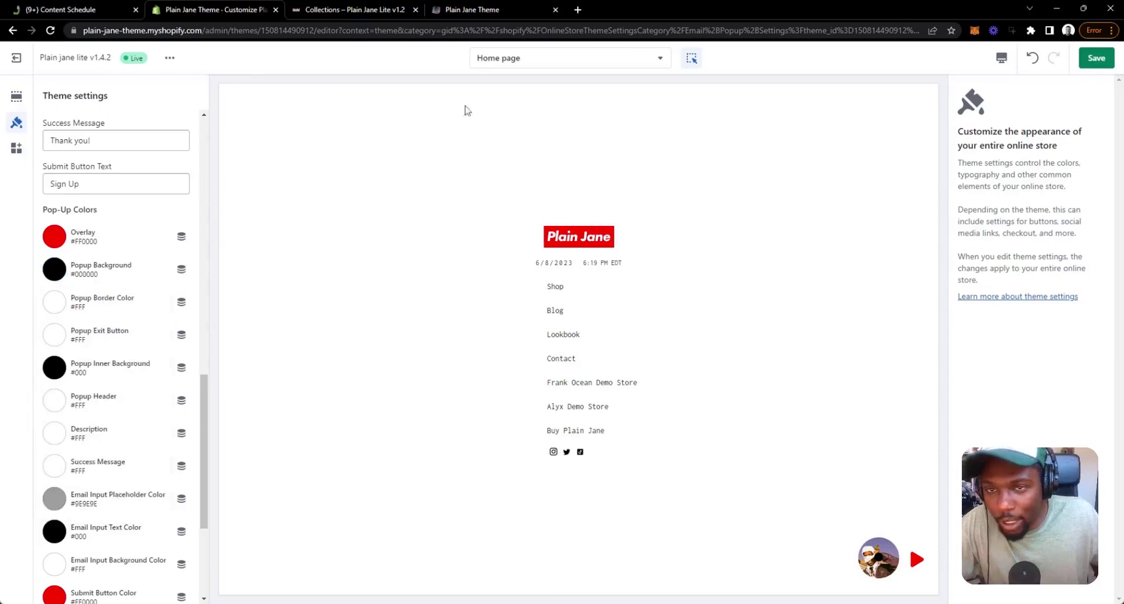
Step: Set the Popup Border Color to grey #787878
left_click(471, 10)
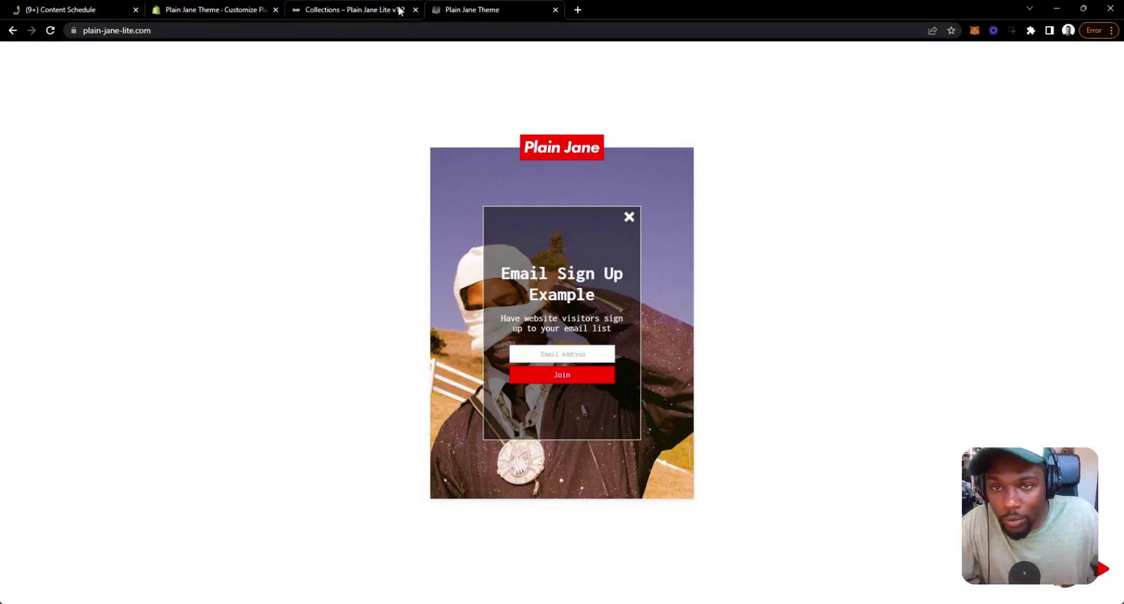
left_click(226, 11)
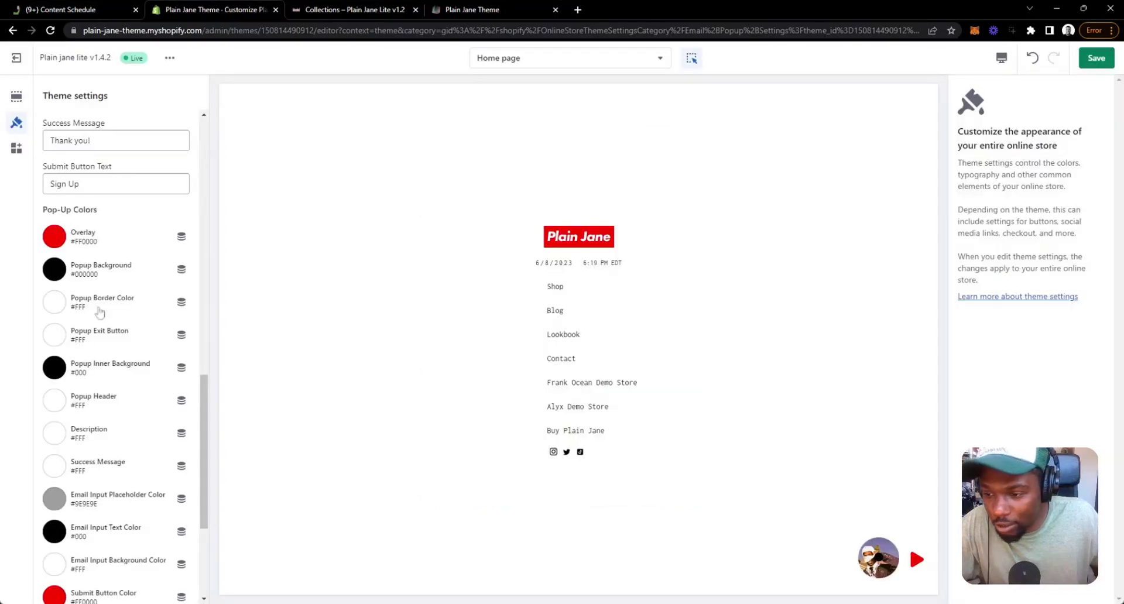
left_click(55, 303)
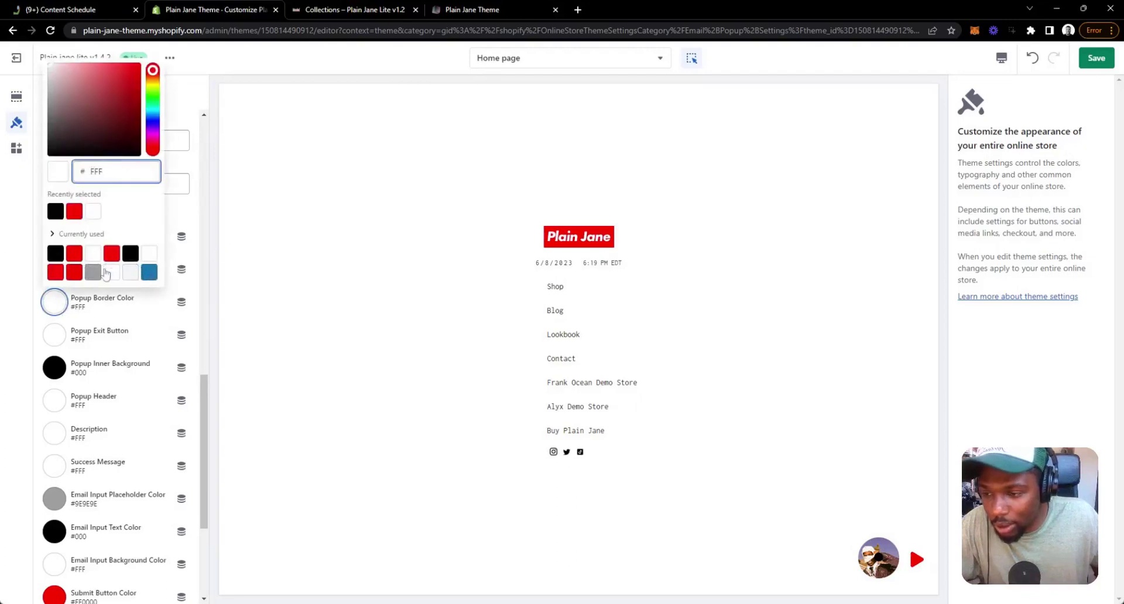
left_click(83, 274)
left_click(93, 272)
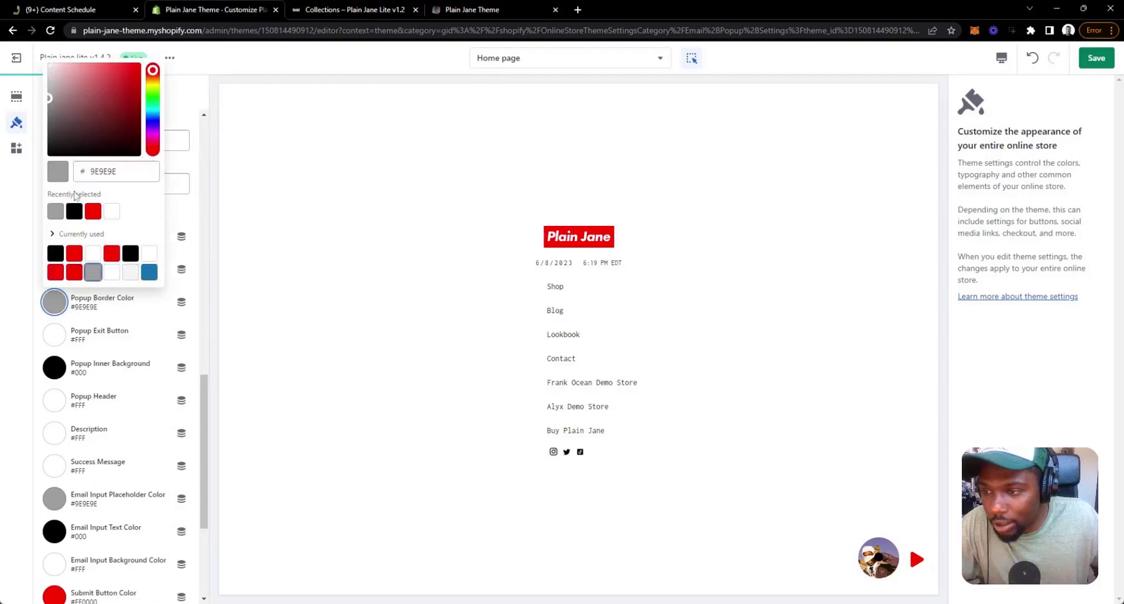
left_click_drag(49, 108, 49, 112)
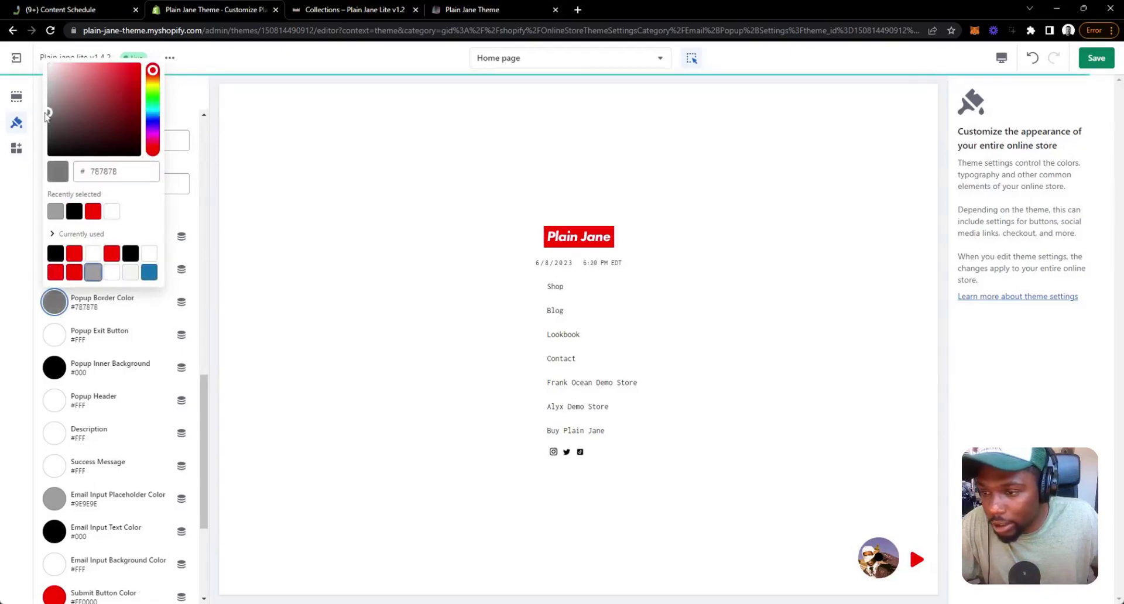
left_click(187, 212)
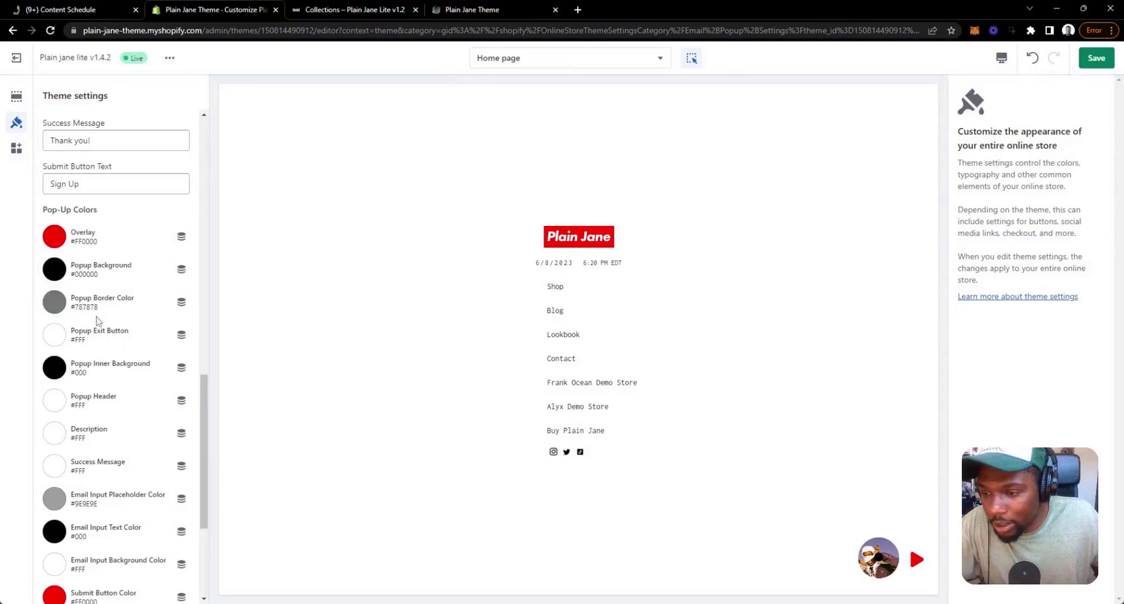
Step: Make the Popup Exit Button red #FF0000 and check the live storefront
left_click(56, 338)
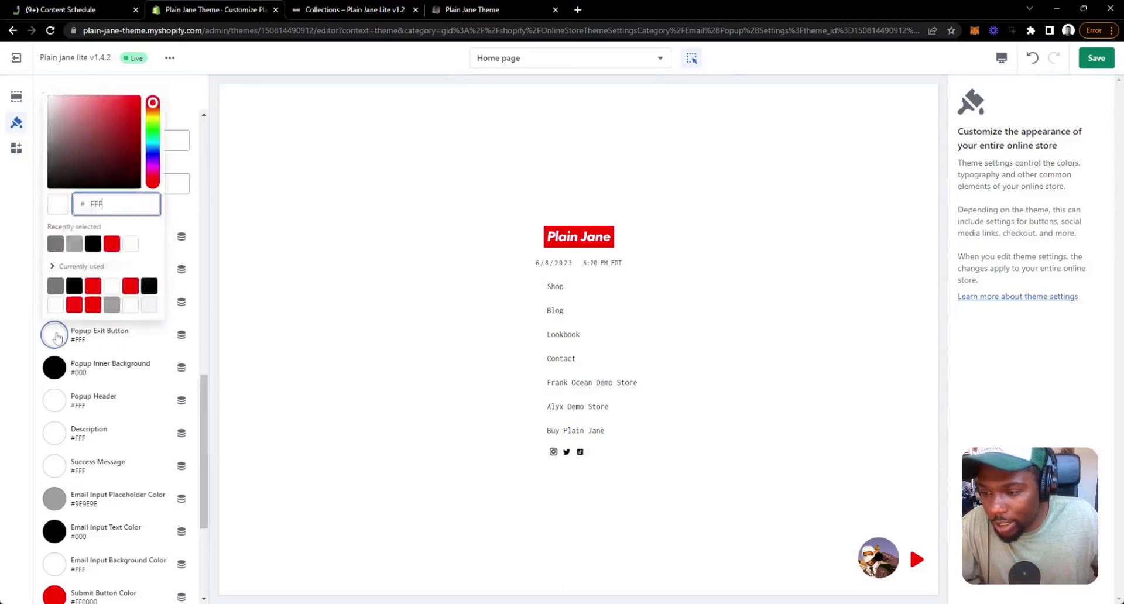
left_click(111, 244)
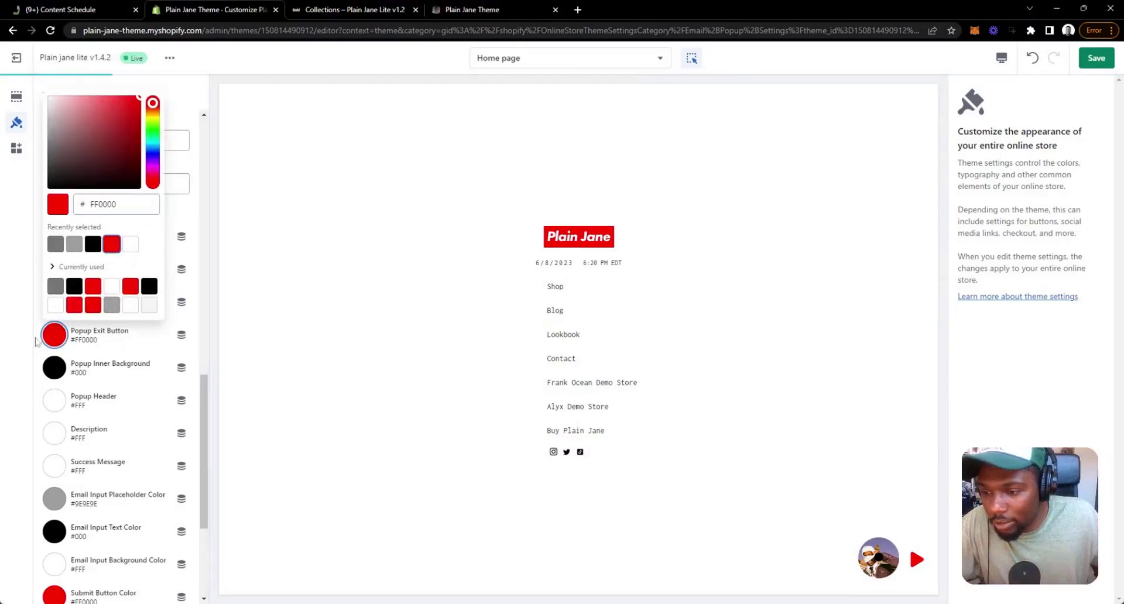
left_click(14, 352)
scroll(88, 410, "down", 1)
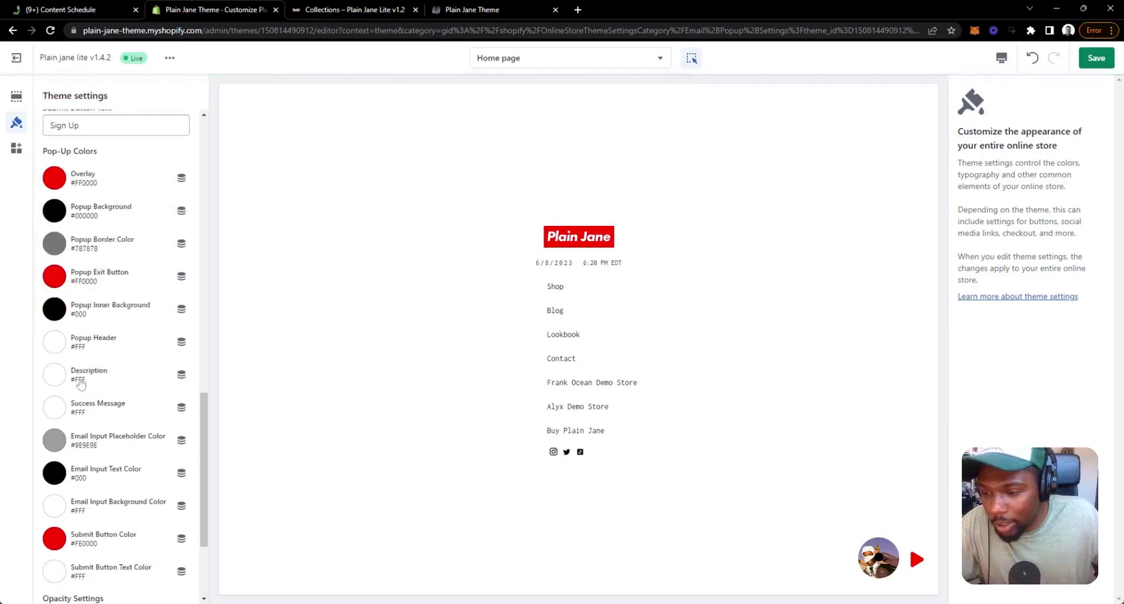
left_click(468, 11)
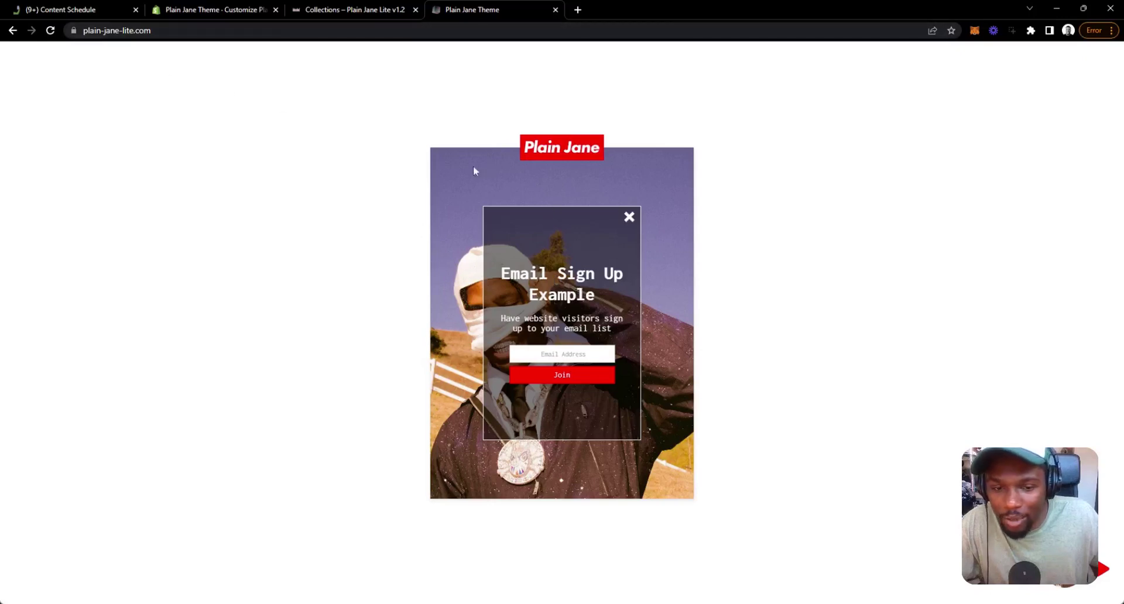
Step: Glance at the collections demo page, then scroll the theme settings toward Opacity Settings
left_click(336, 11)
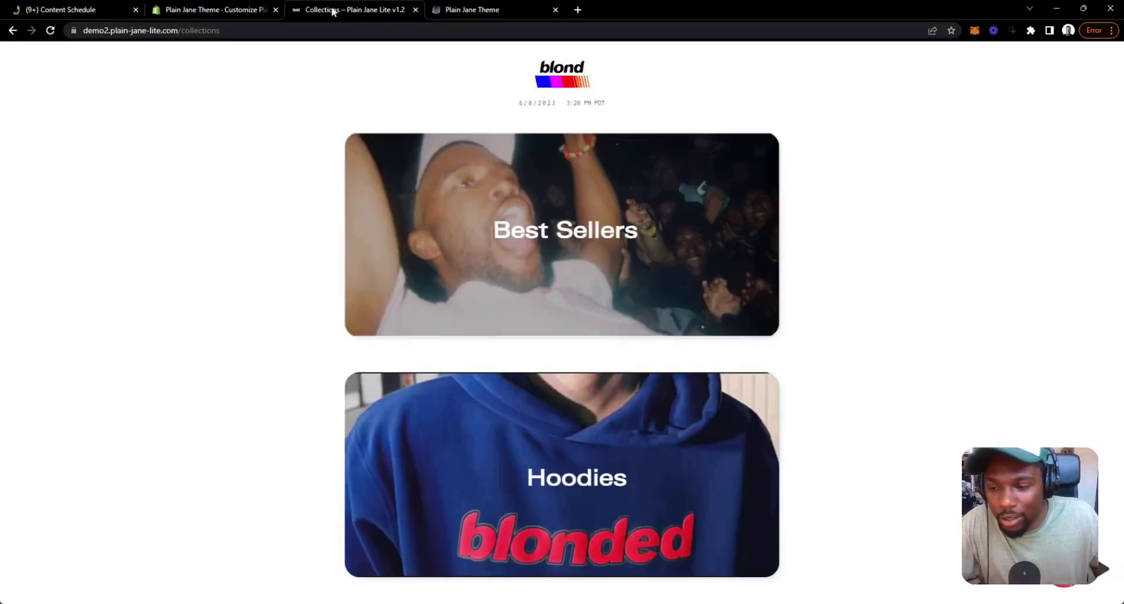
left_click(244, 11)
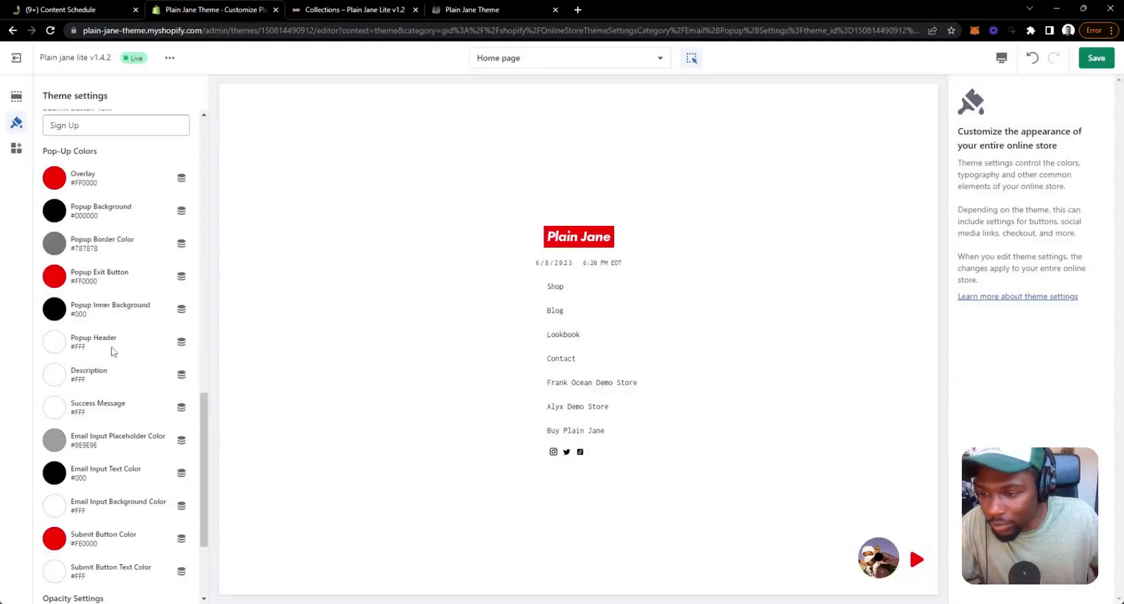
scroll(146, 450, "down", 1)
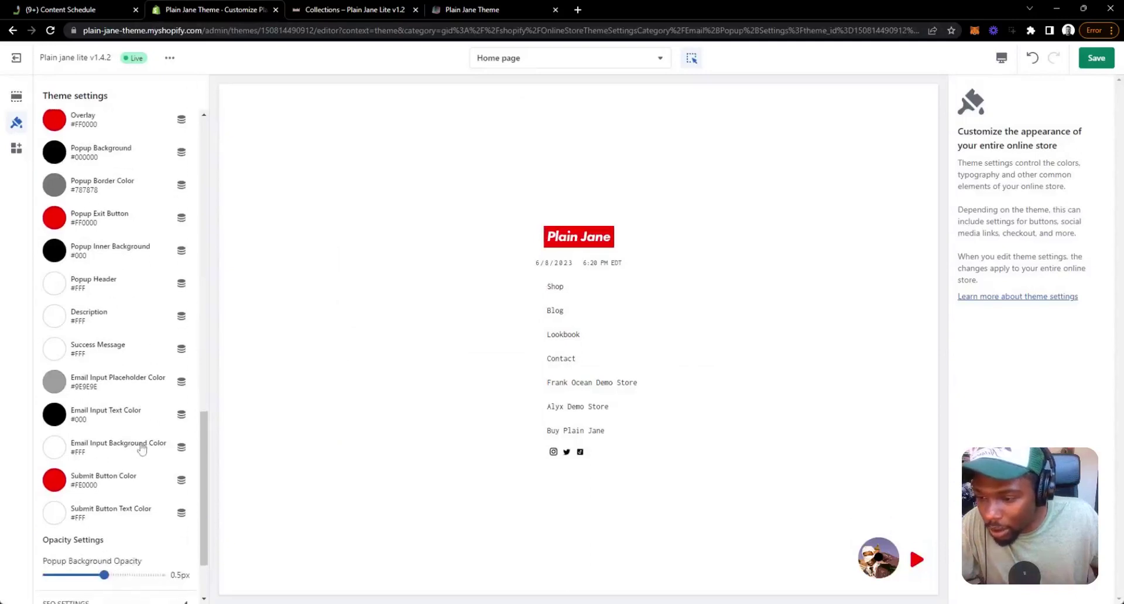
scroll(130, 439, "down", 1)
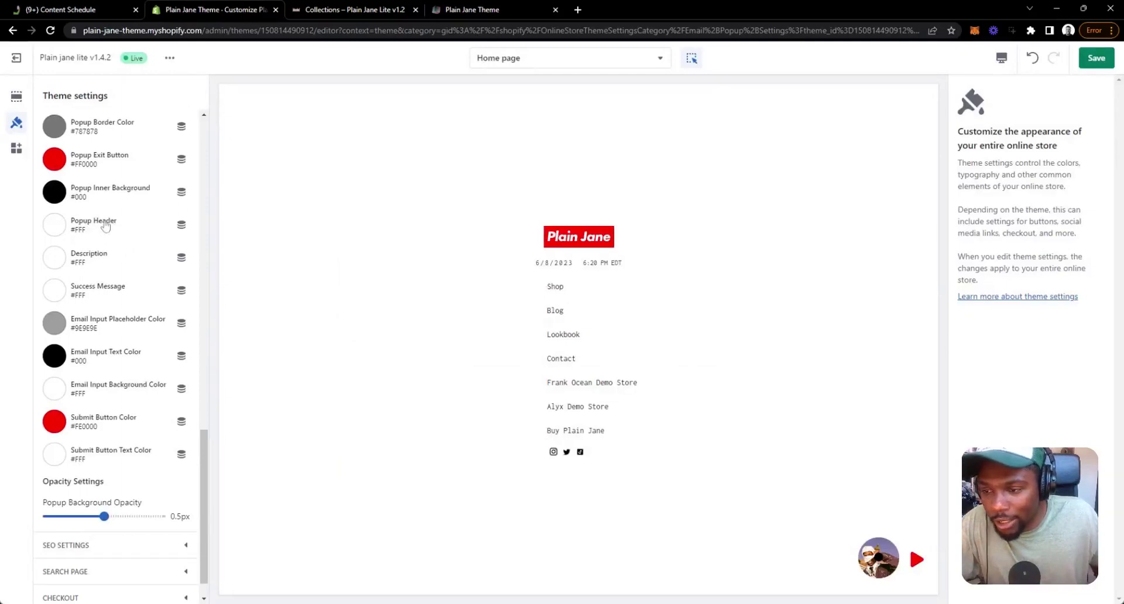
Step: Compare the storefront popup heading against the editor's pop-up colour settings
left_click(519, 10)
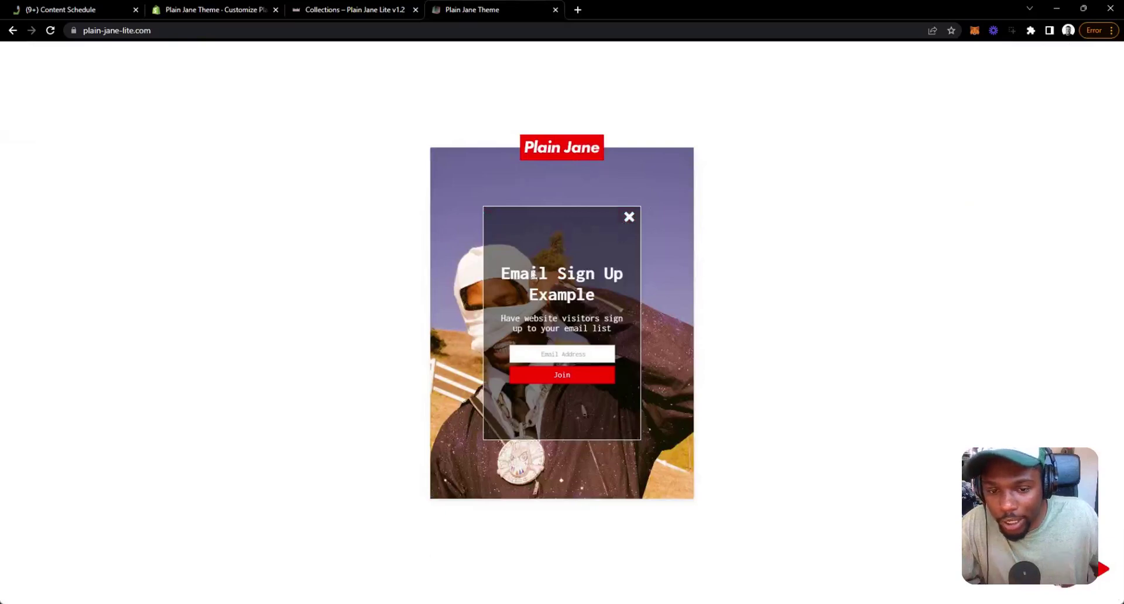
left_click_drag(503, 280, 584, 302)
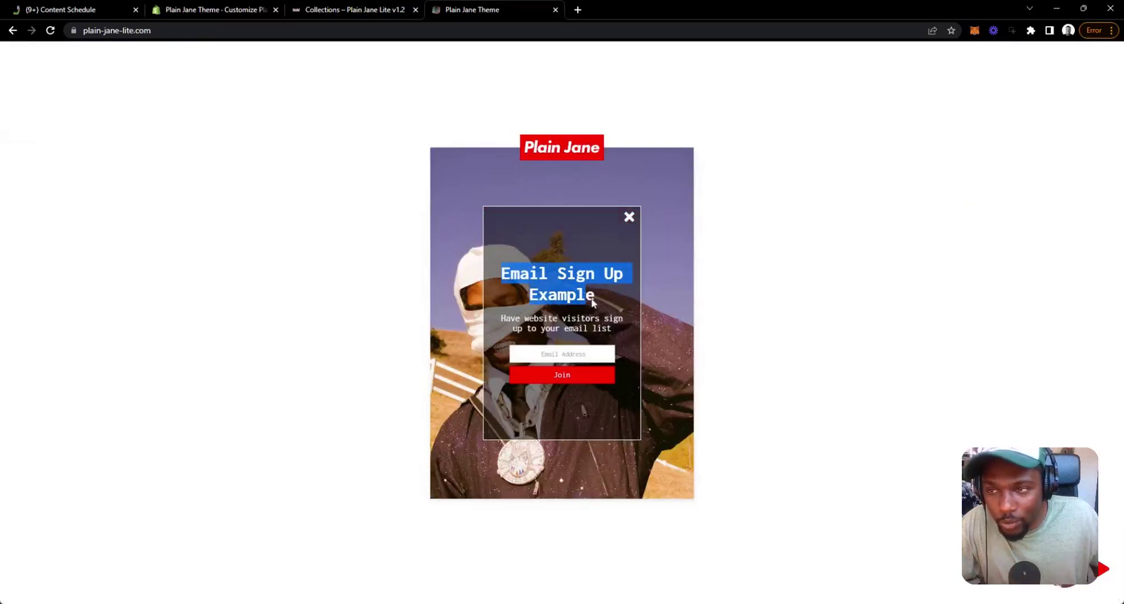
left_click(527, 226)
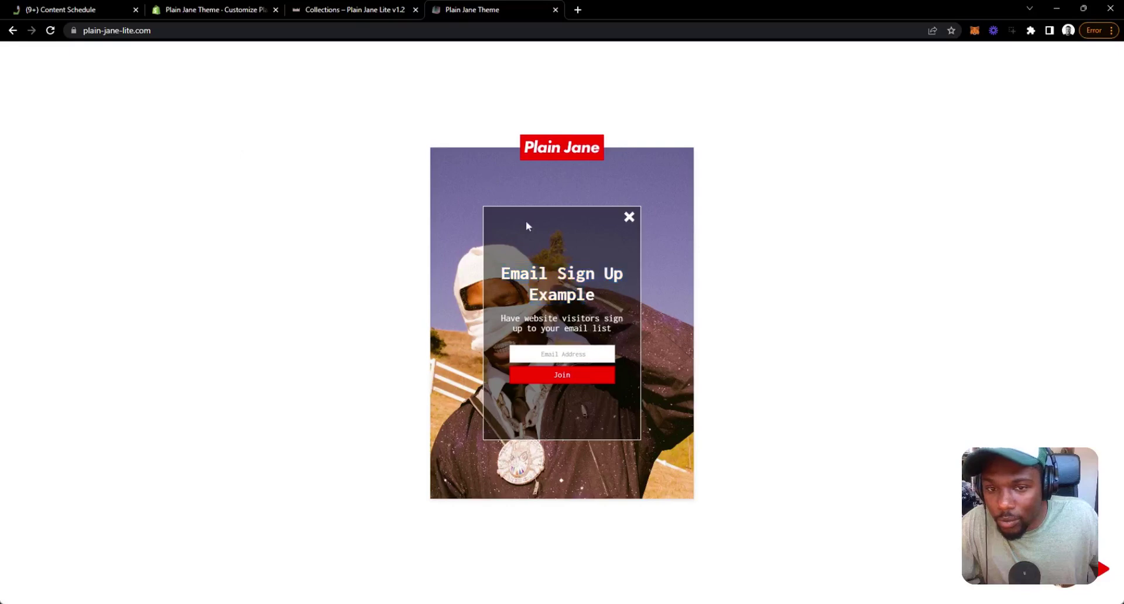
left_click(173, 10)
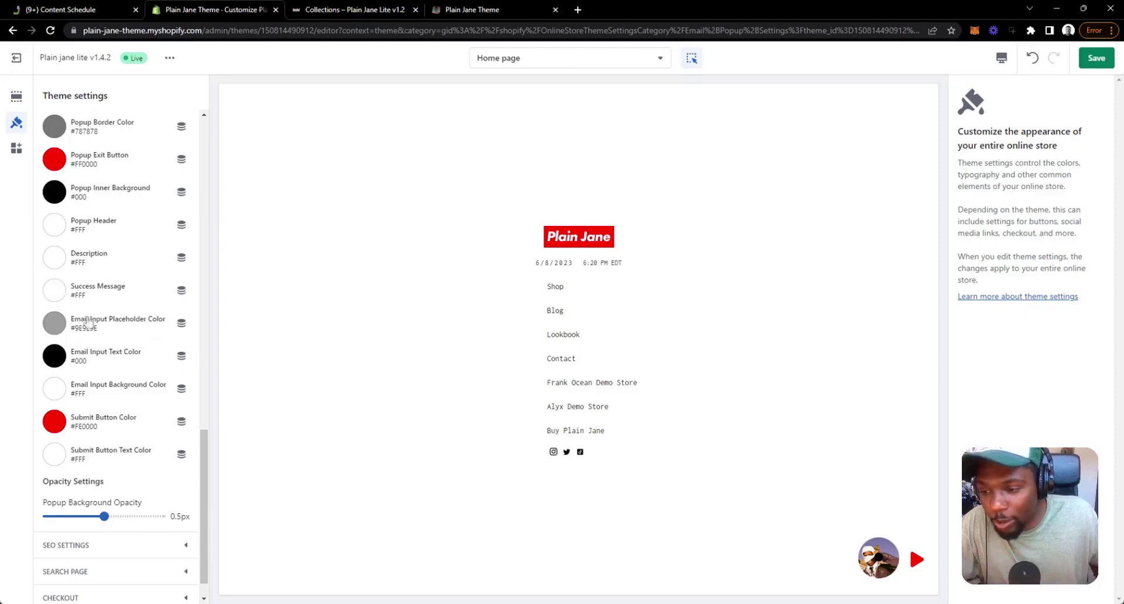
left_click(475, 11)
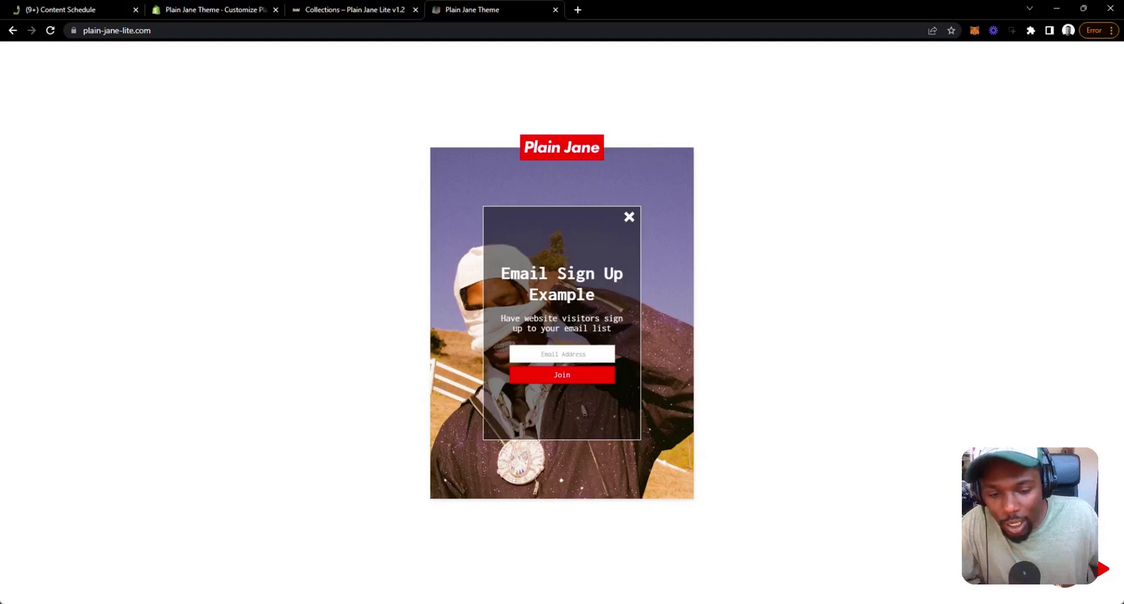
left_click(223, 13)
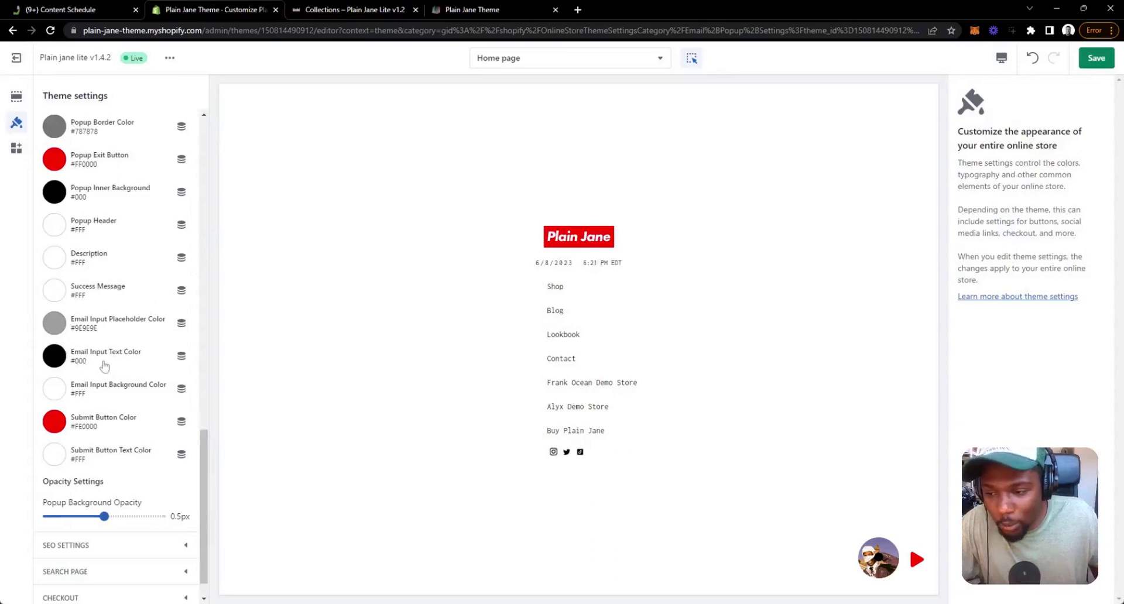
Step: Set the Email Input Text Color to red #FF0000
left_click(57, 360)
left_click_drag(120, 172, 143, 100)
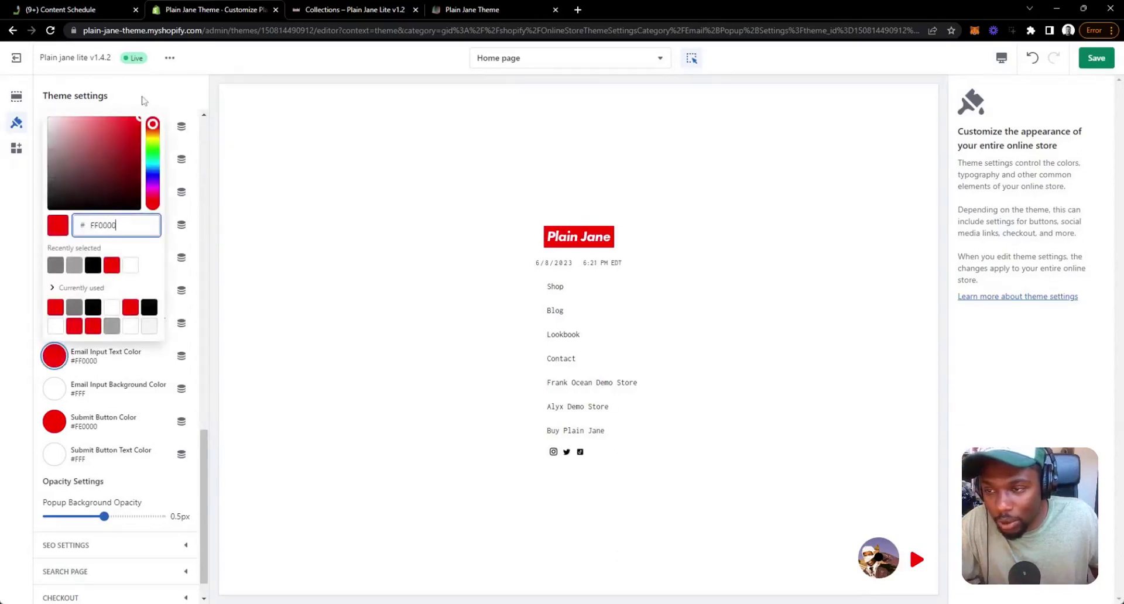
left_click(145, 97)
scroll(155, 391, "up", 1)
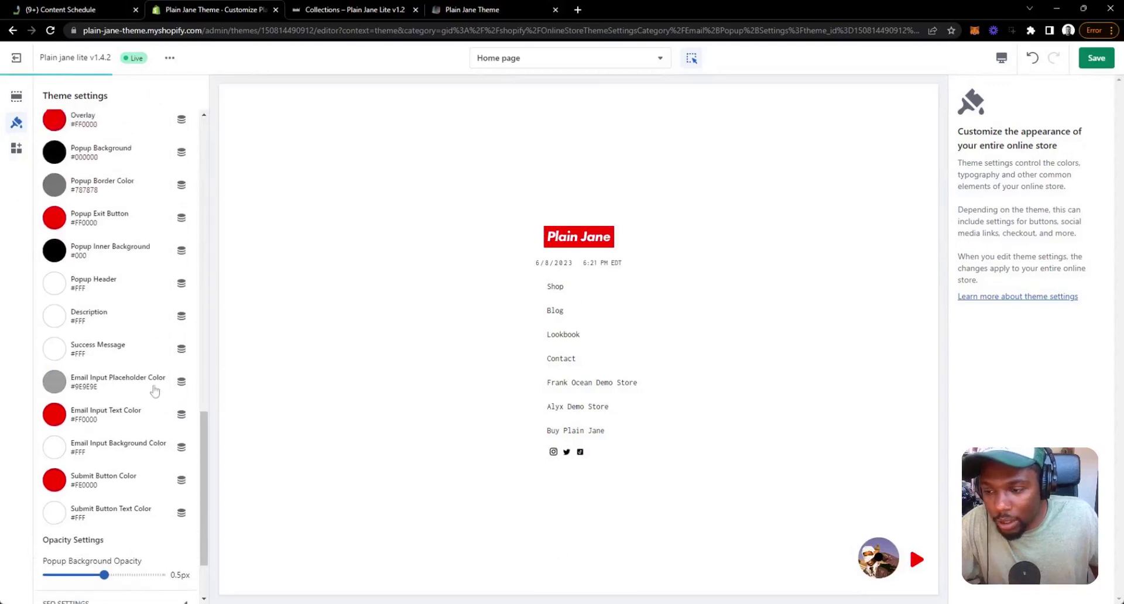
scroll(155, 391, "down", 2)
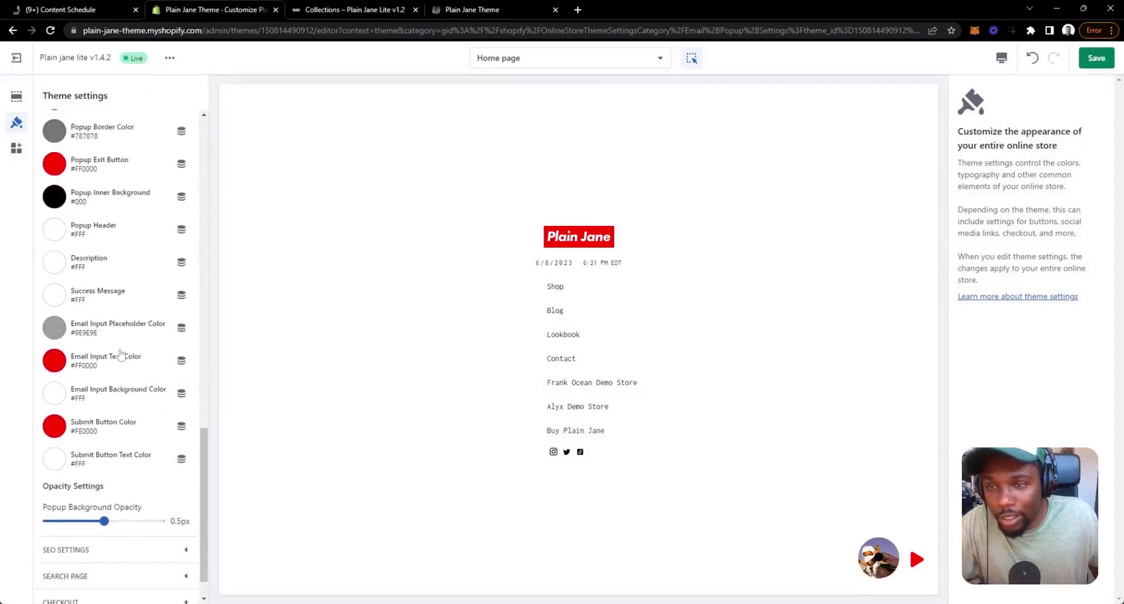
scroll(120, 354, "up", 1)
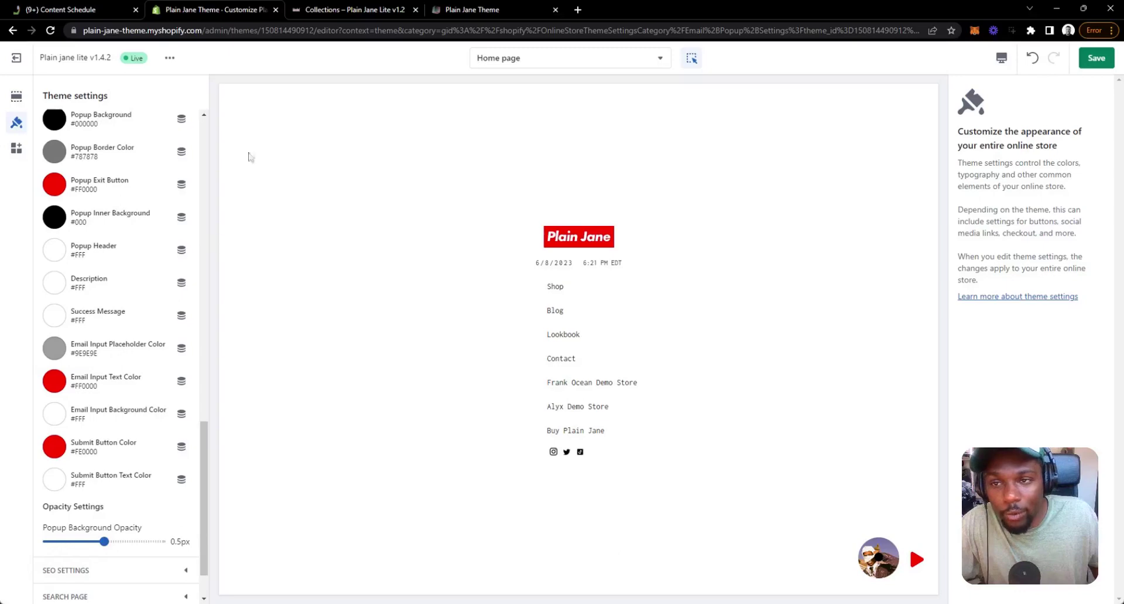
Step: Change the Submit Button Color to the grey #787878 swatch
left_click(460, 13)
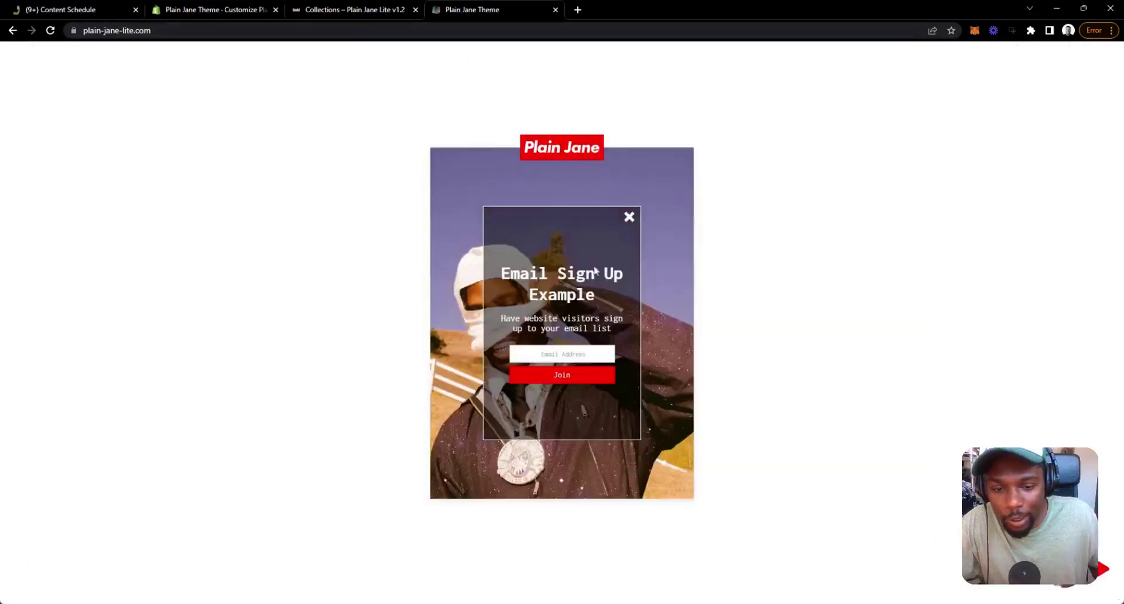
left_click(221, 12)
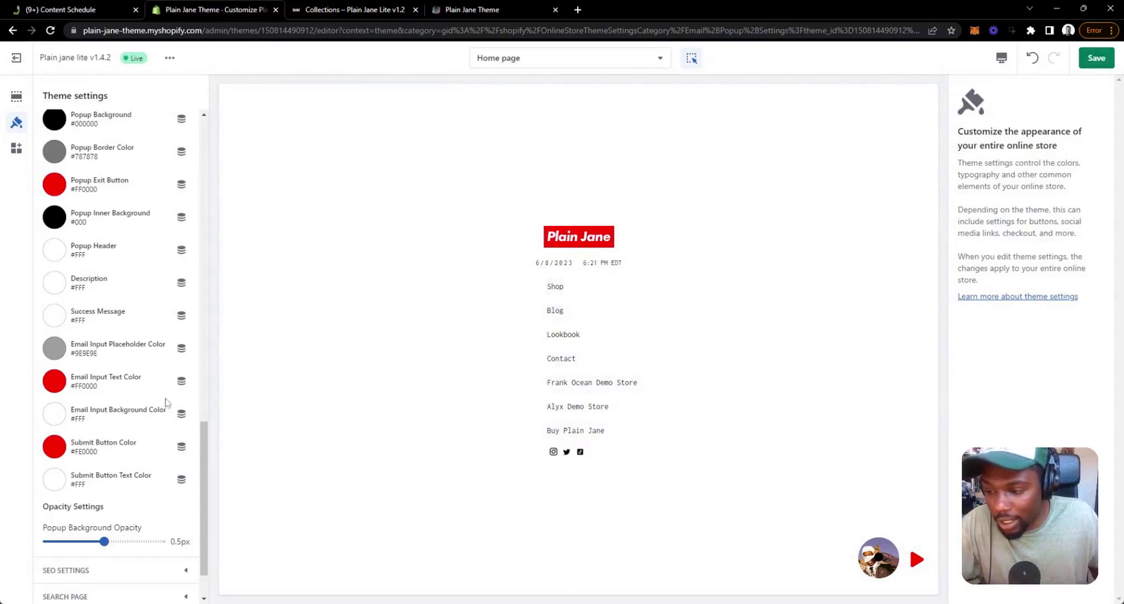
scroll(140, 457, "down", 1)
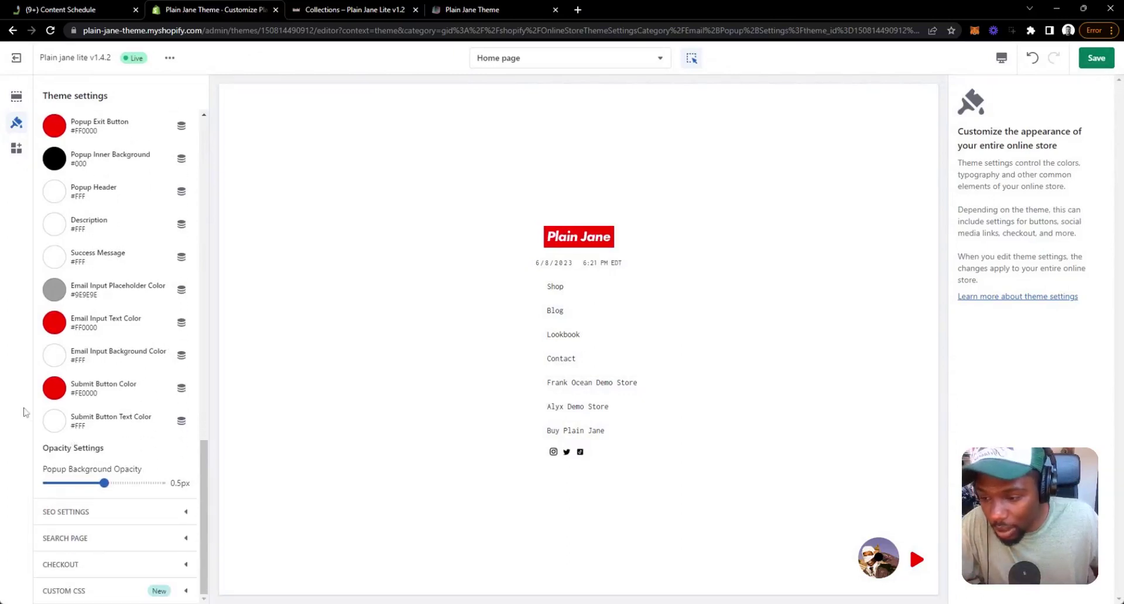
left_click(53, 389)
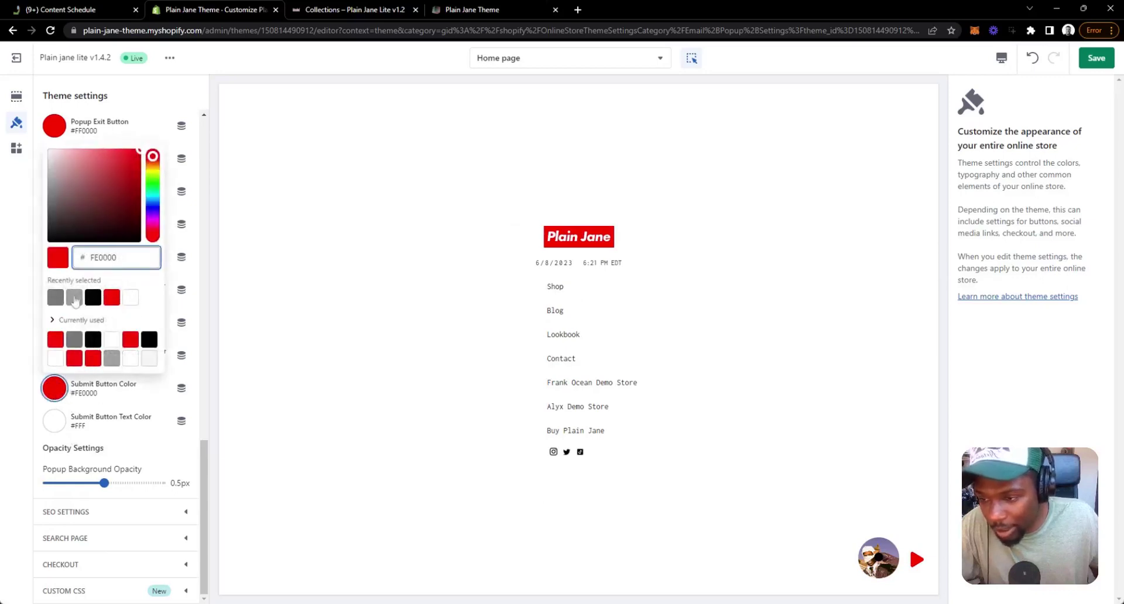
left_click(55, 298)
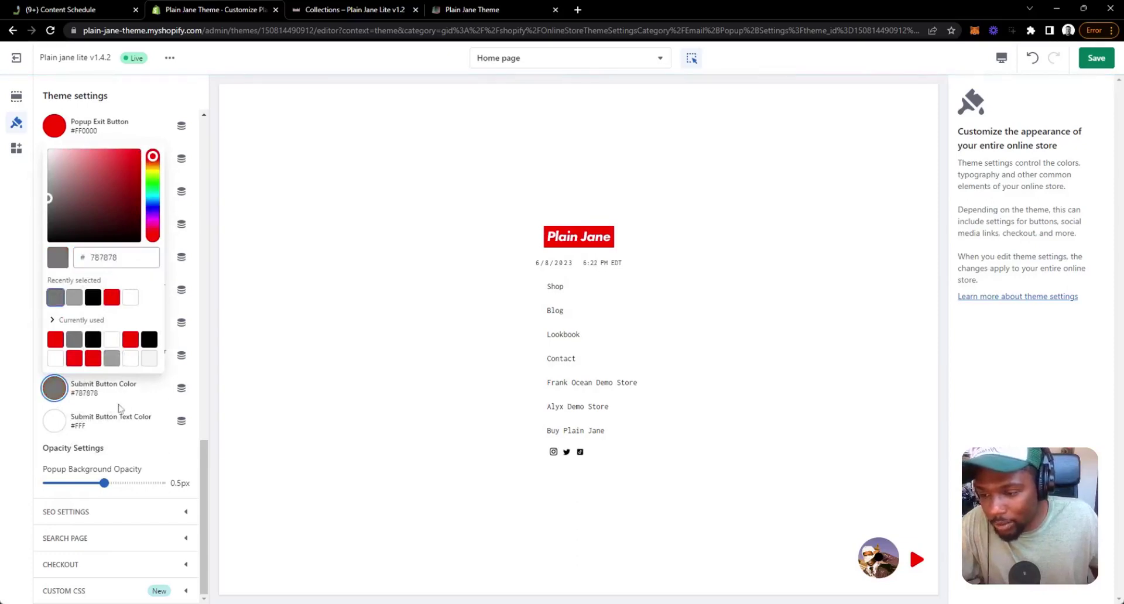
left_click(119, 408)
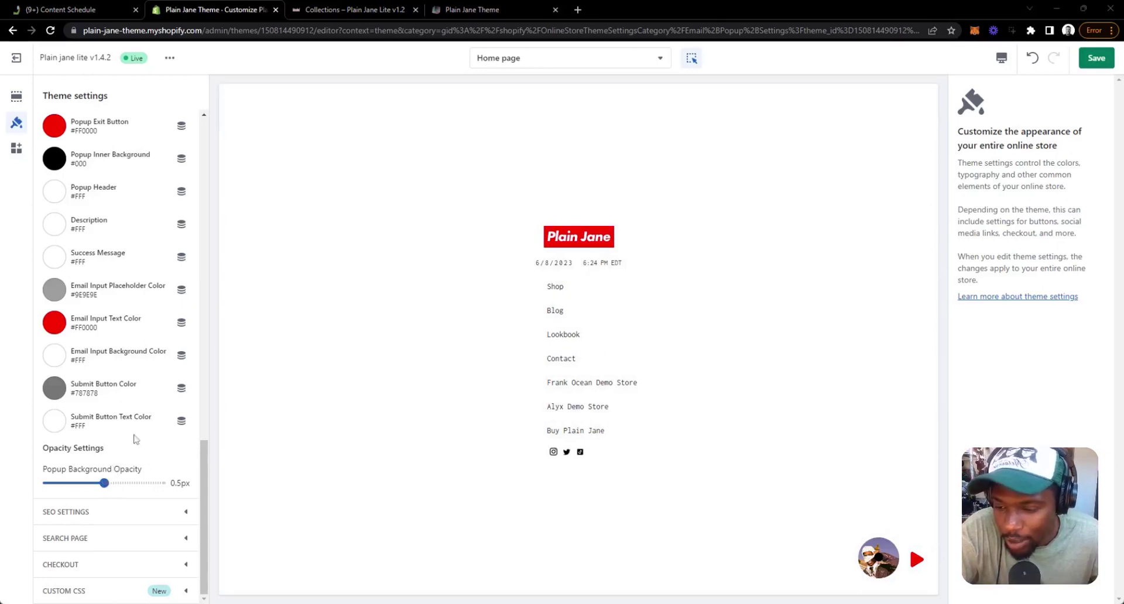
Step: After a last look at the storefront popup, save the theme until 'Changes saved.' appears
left_click(454, 11)
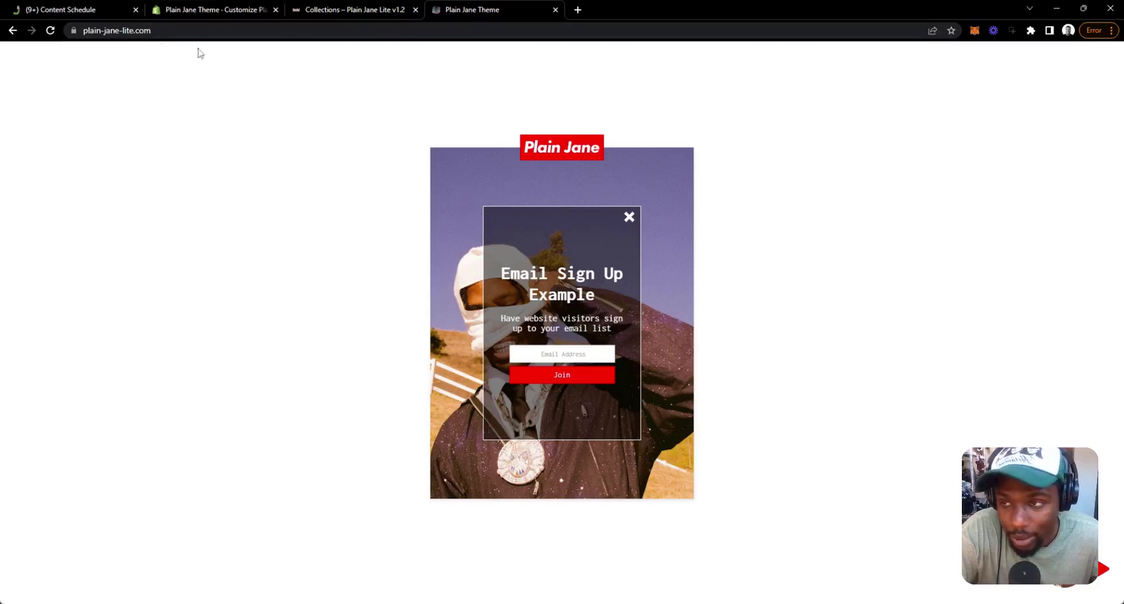
left_click(224, 11)
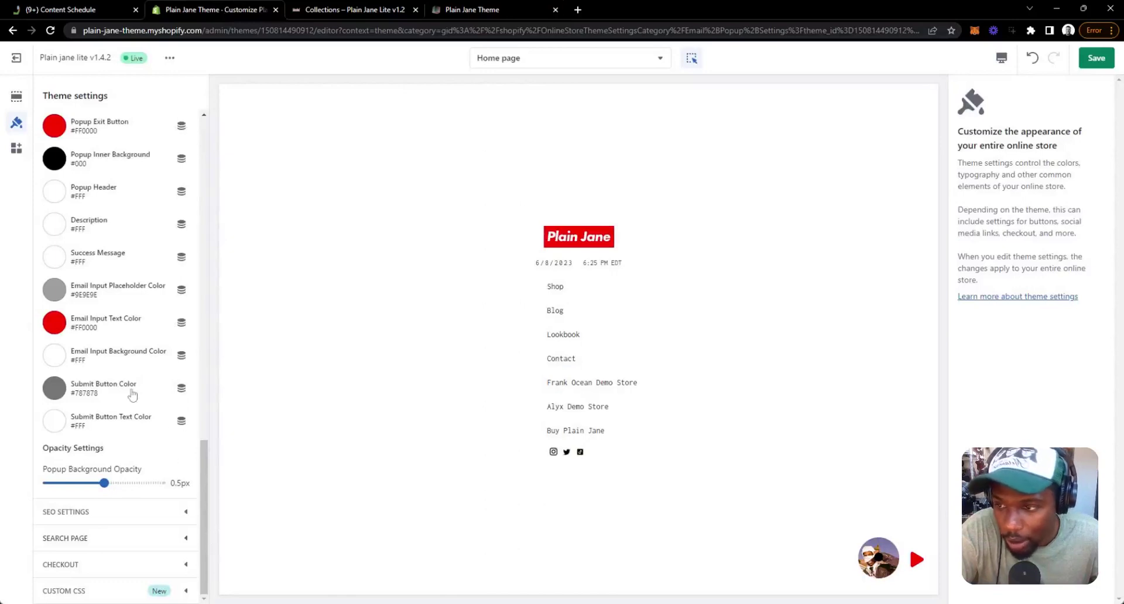
scroll(135, 256, "up", 6)
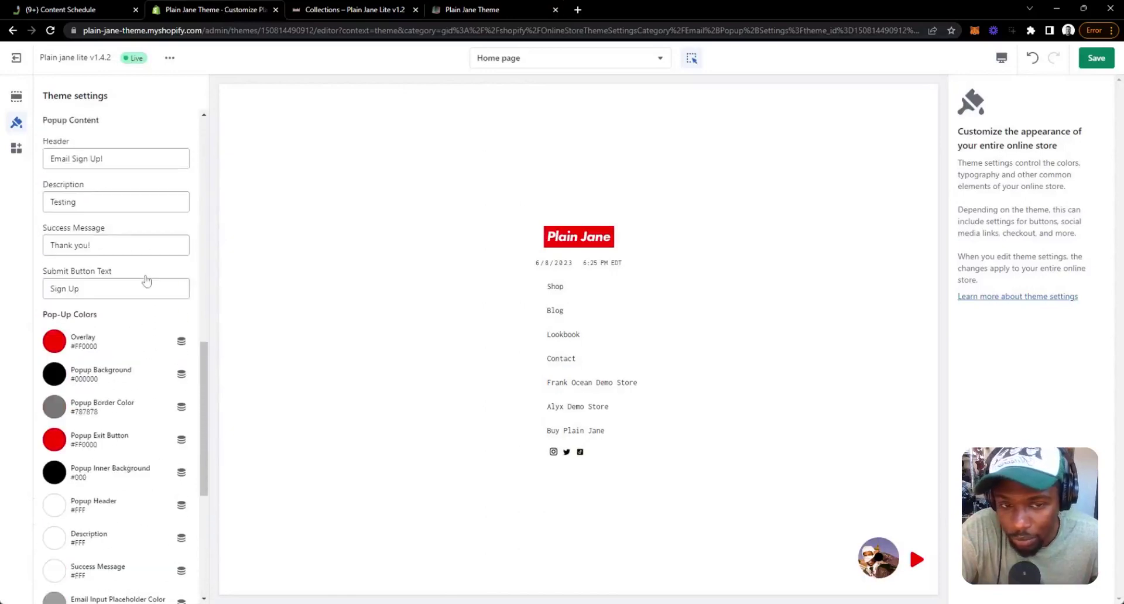
scroll(146, 281, "up", 7)
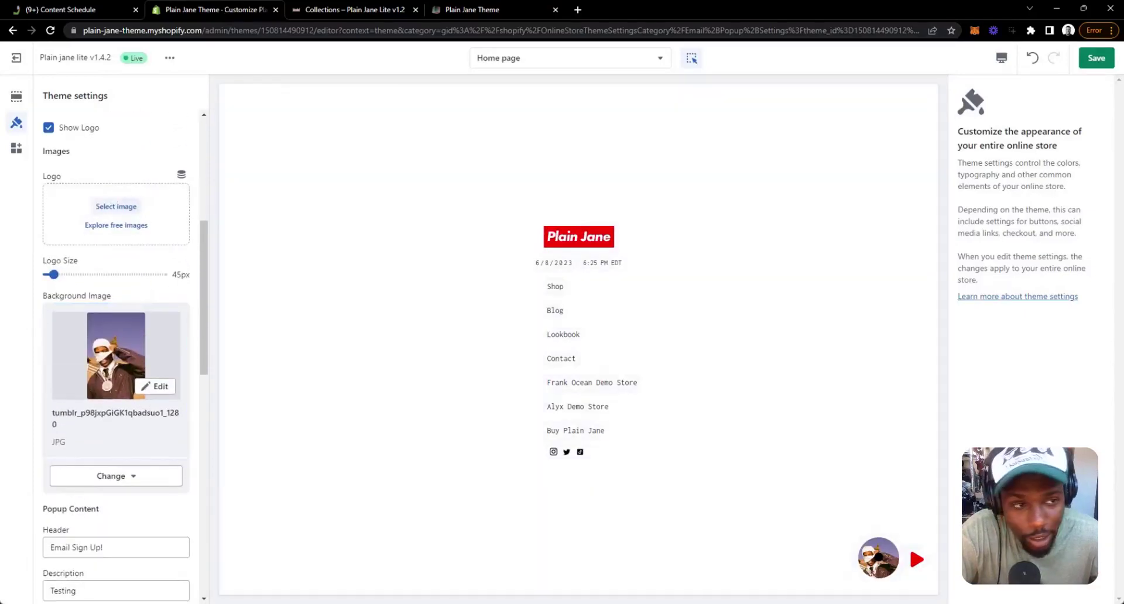
left_click(1096, 58)
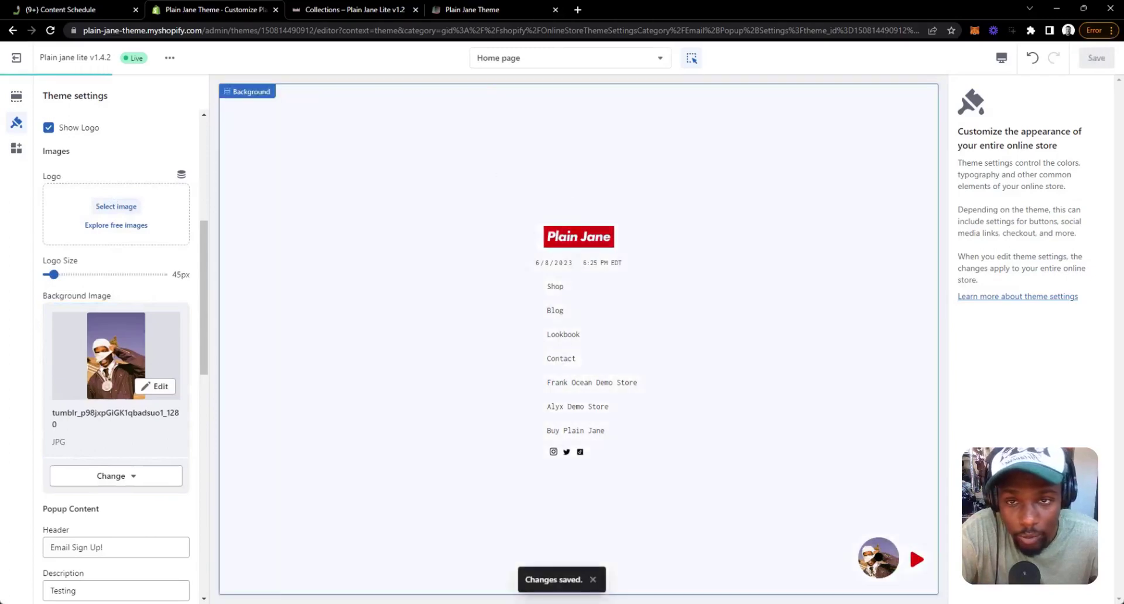
Step: Close the old storefront tab and load plain-jane-lite.com in a new tab
left_click(511, 12)
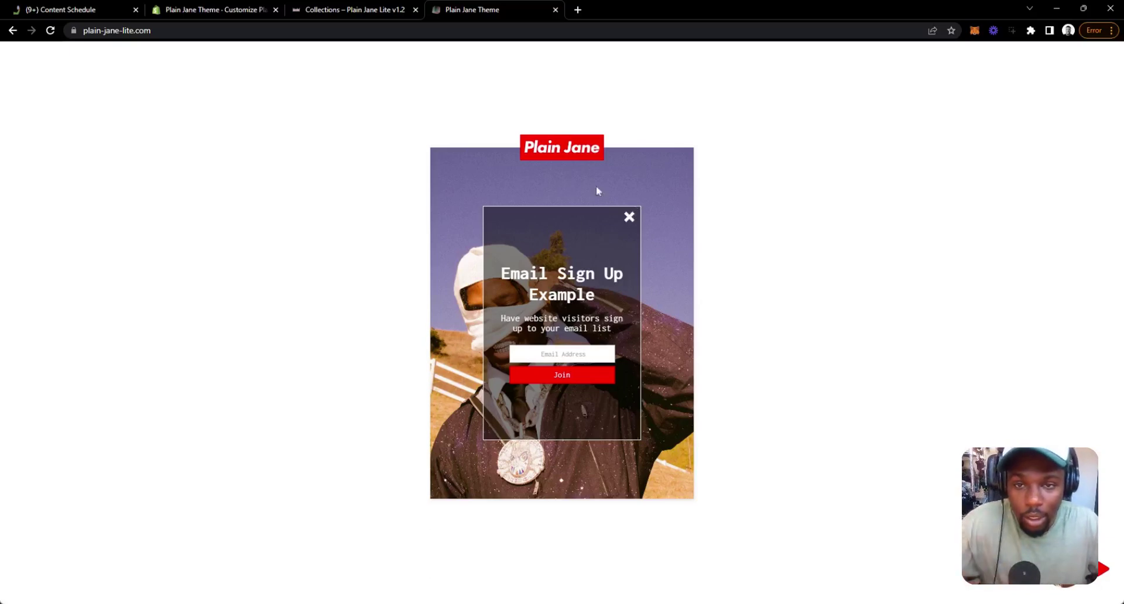
left_click(577, 10)
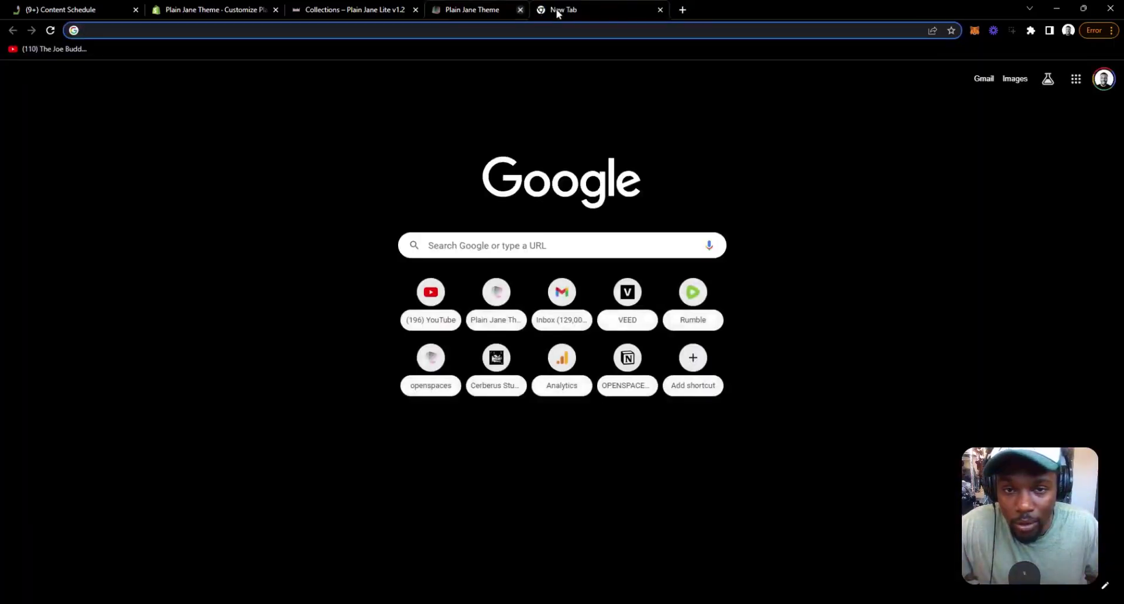
left_click(520, 9)
type("plain")
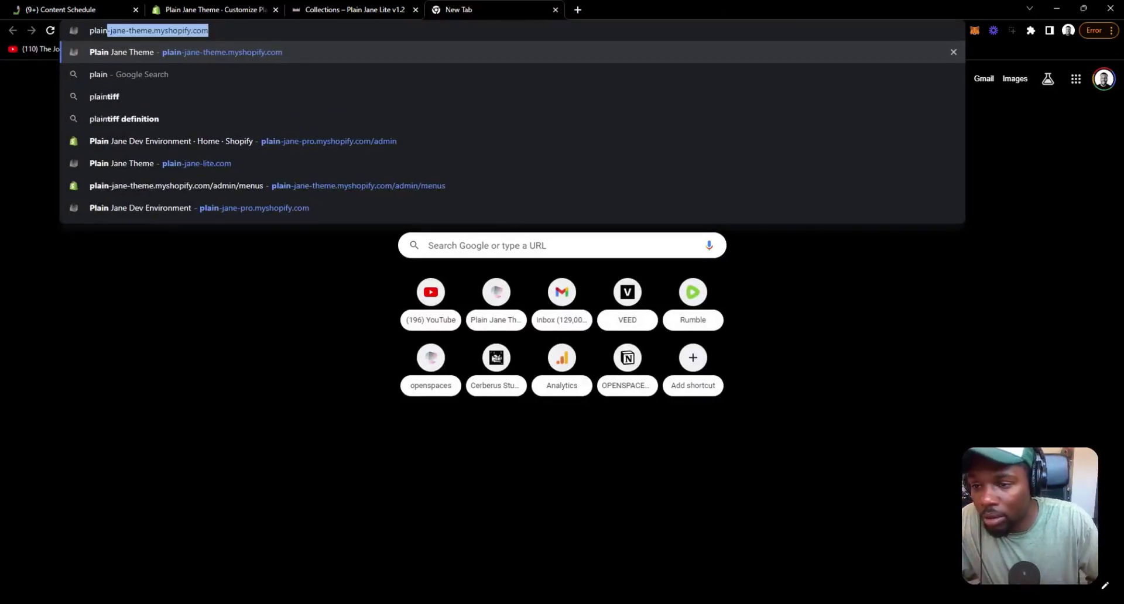
key("Down")
key("Down")
key("Down")
key("Down")
key("Down")
key("Return")
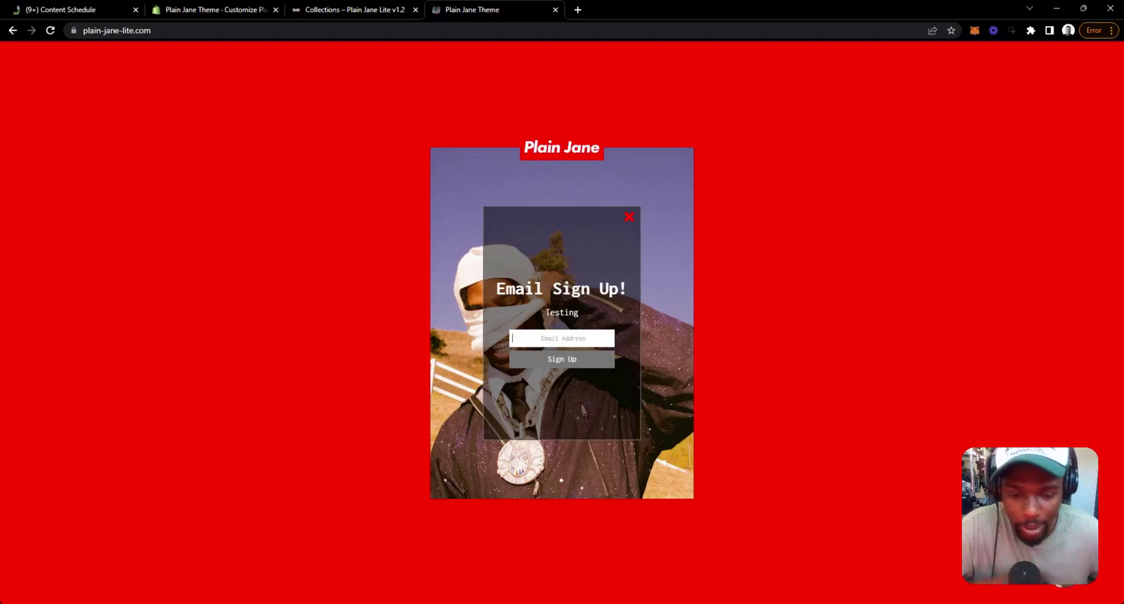
Step: Sign up with a pasted test e-mail in the red popup and dismiss the 'Thank you!' message
key("ctrl+v")
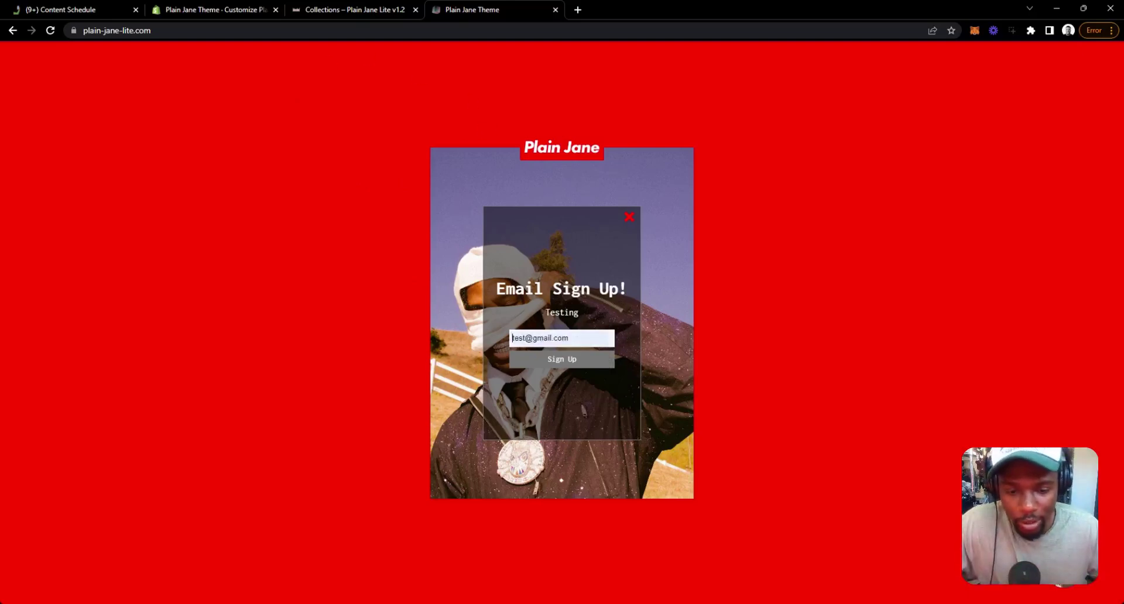
left_click(584, 360)
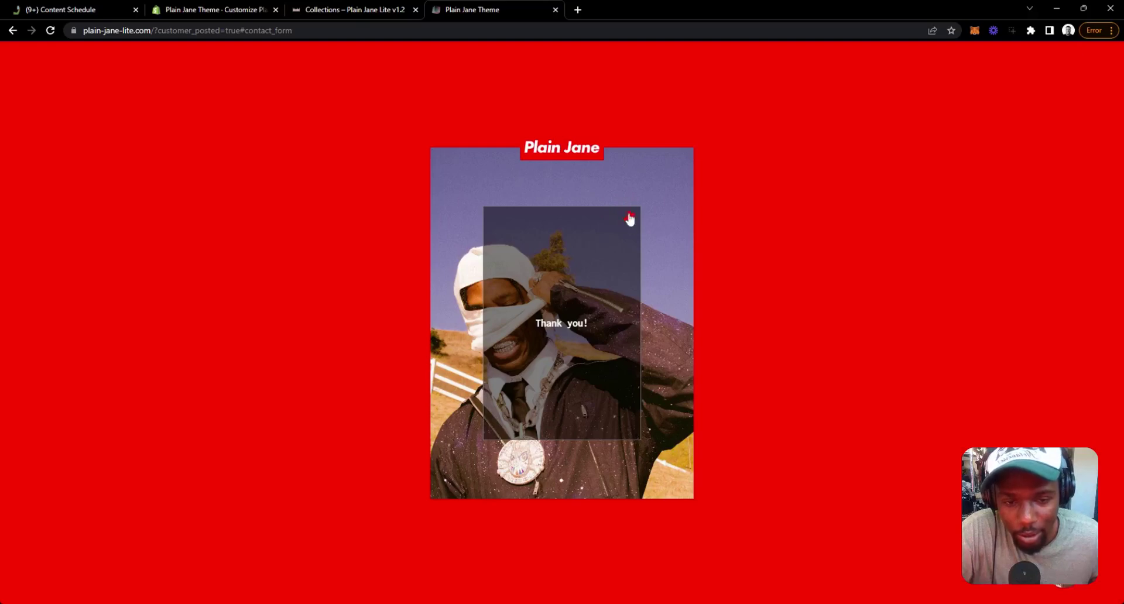
left_click(630, 219)
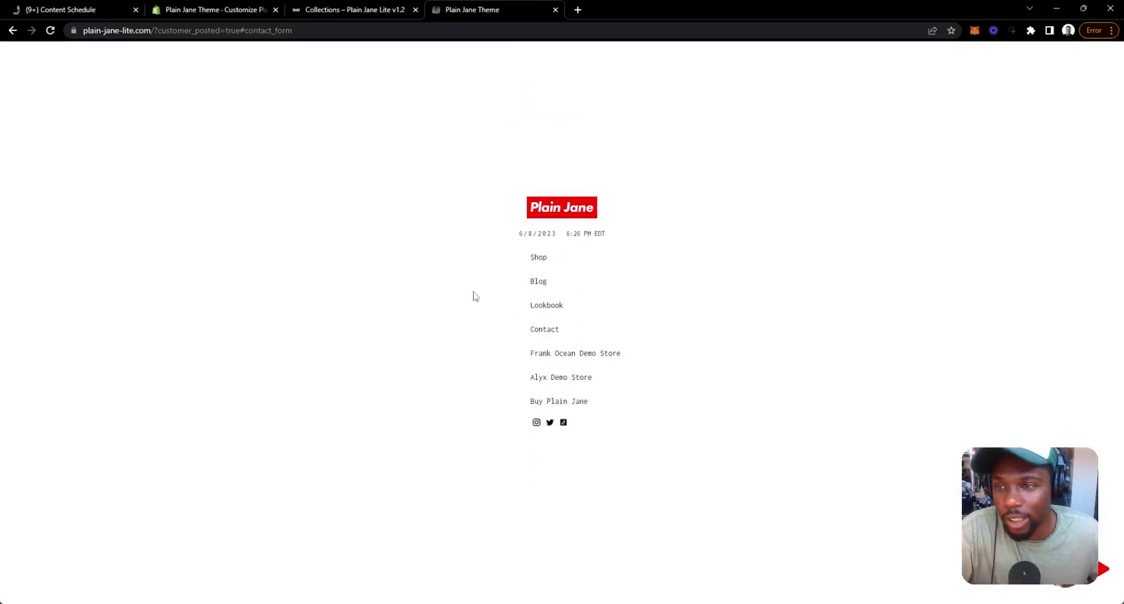
Step: Leave the theme editor and check the admin Customers list for the new subscribed test sign-up
left_click(216, 12)
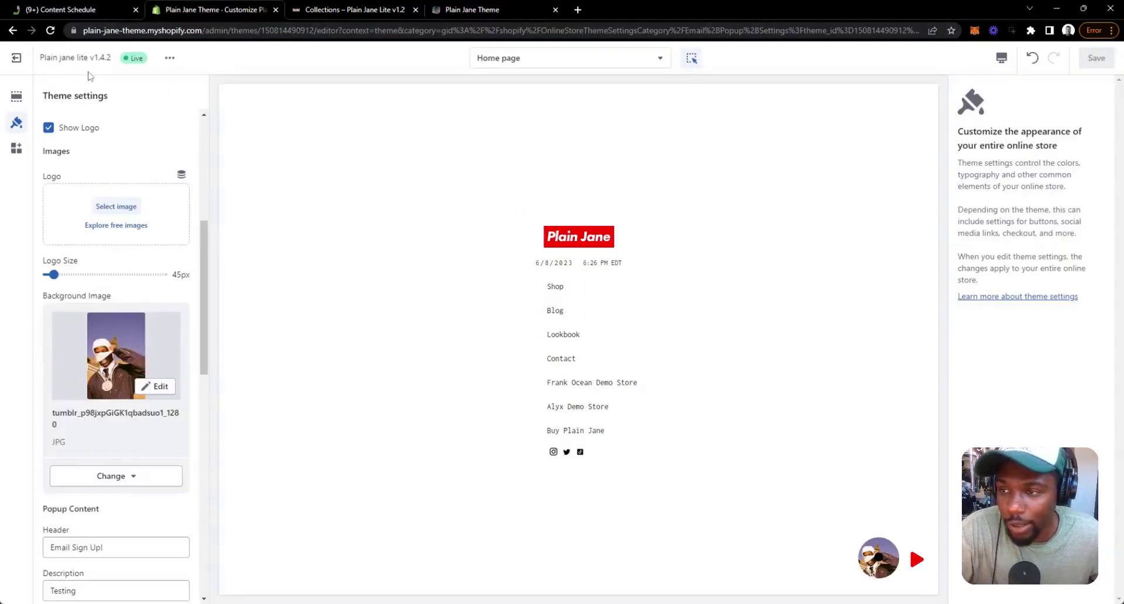
left_click(22, 59)
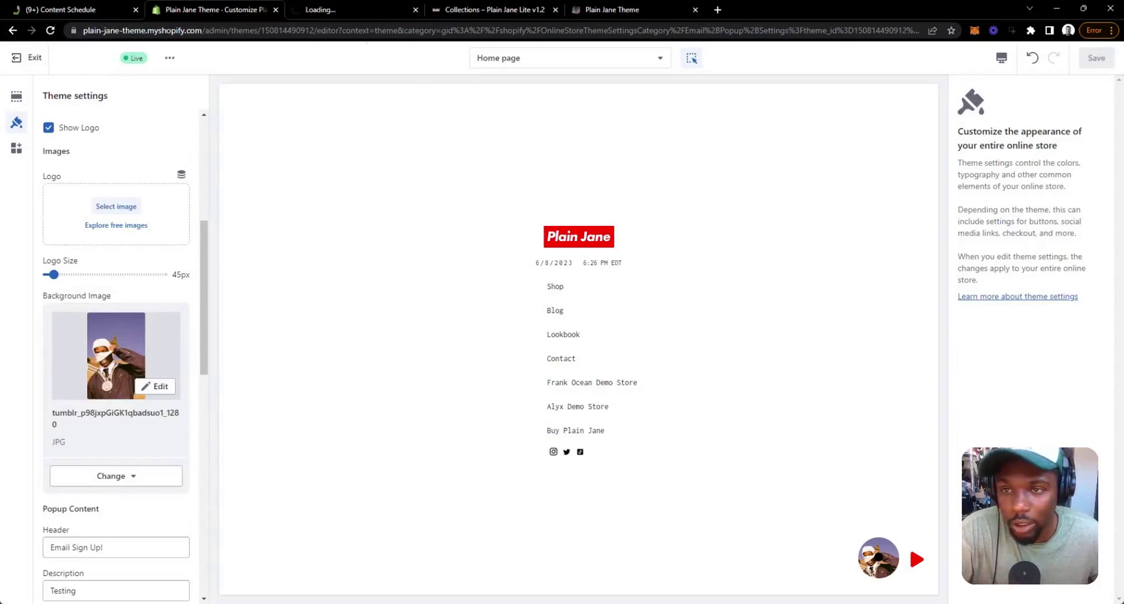
left_click(335, 10)
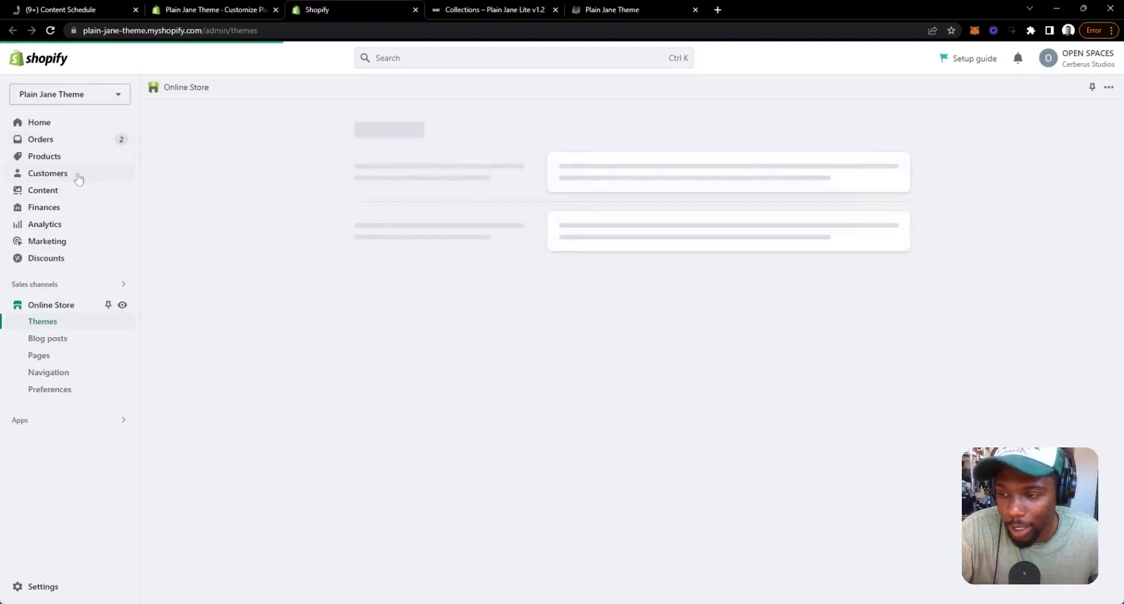
left_click(50, 176)
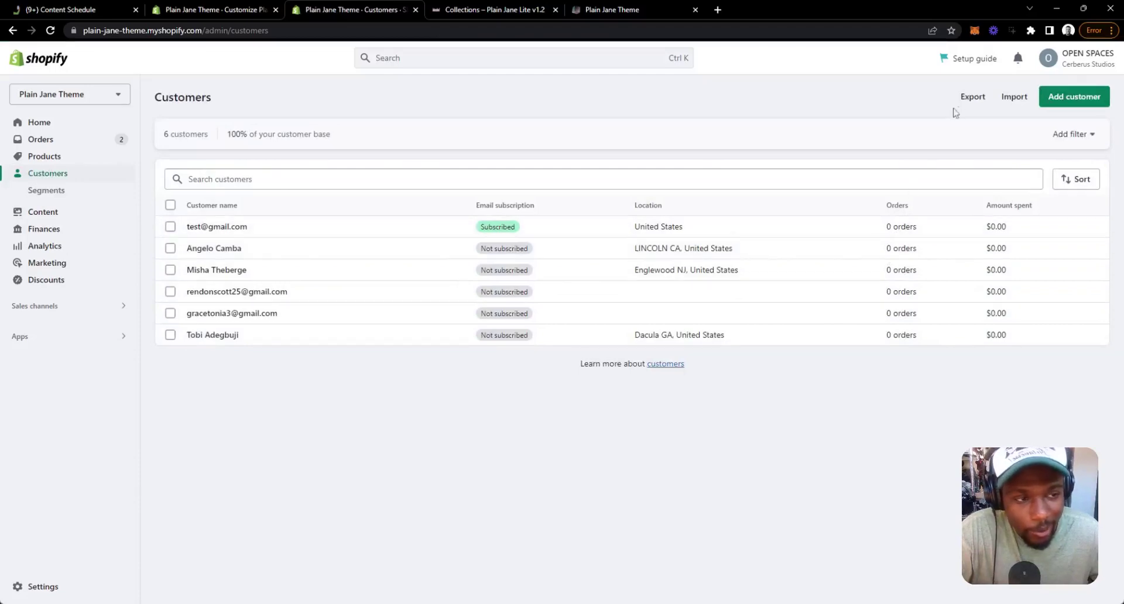
Step: Review the customer export options without exporting, then go back to the theme editor
left_click(965, 101)
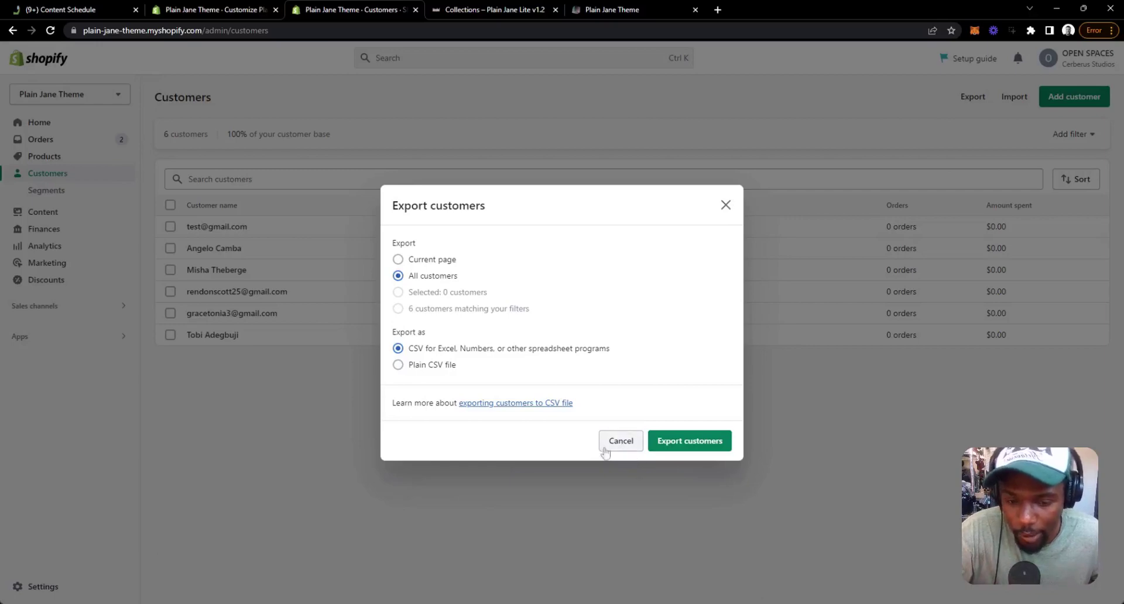
left_click(615, 450)
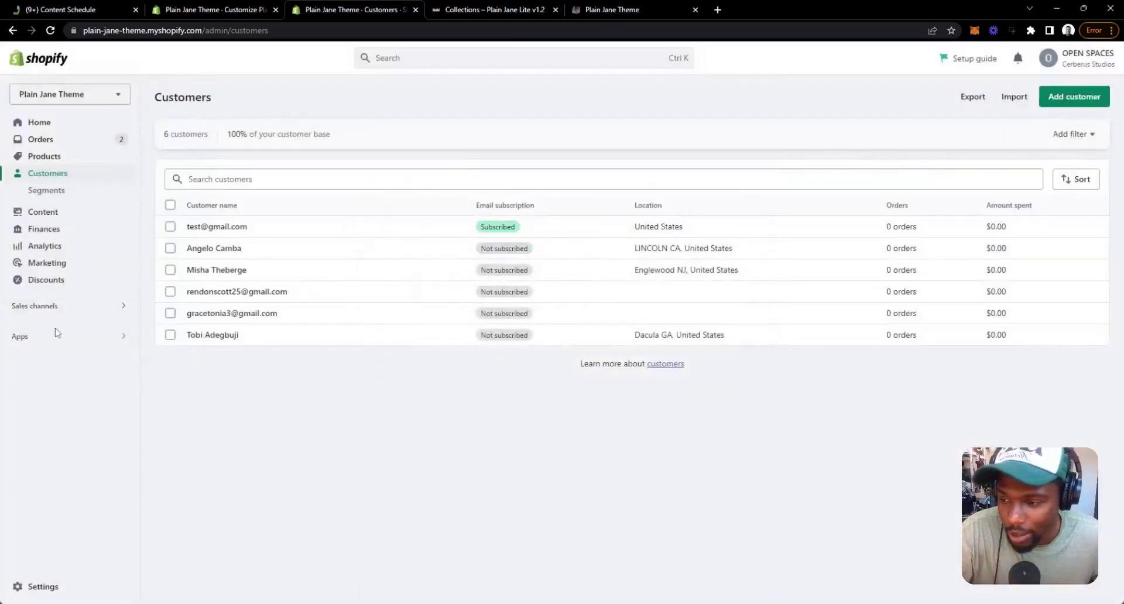
left_click(224, 10)
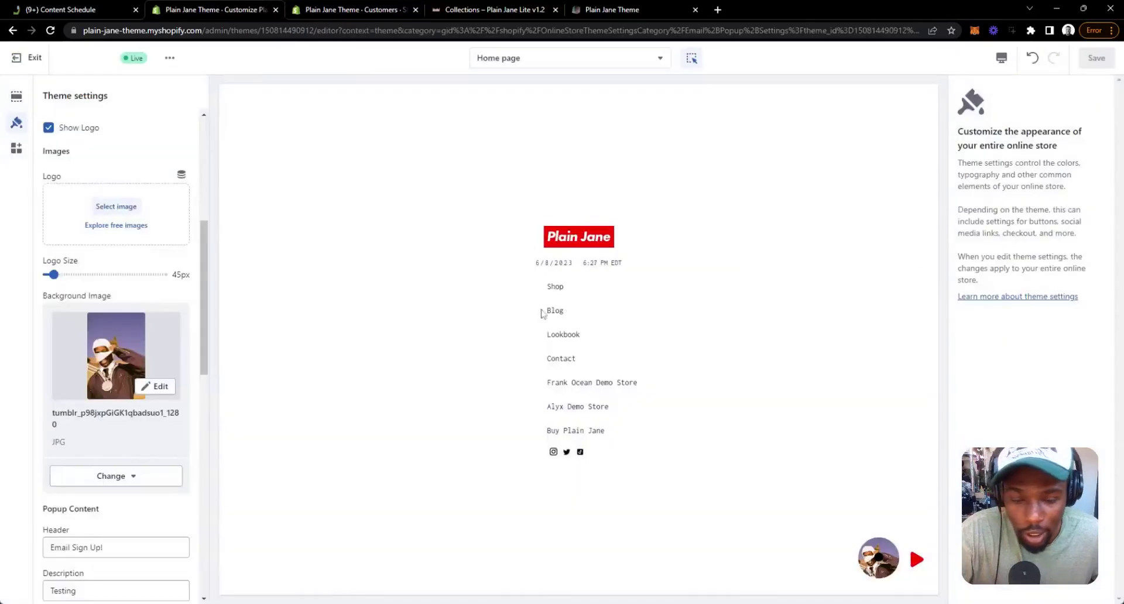